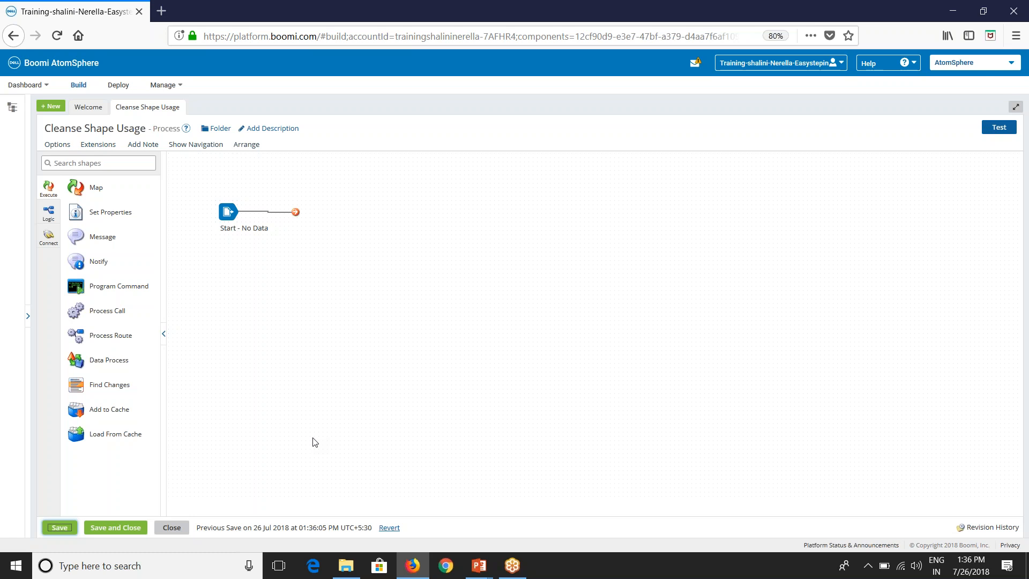
Step: Add a Disk connector shape to the process after the Start shape
left_click(131, 163)
type("disk")
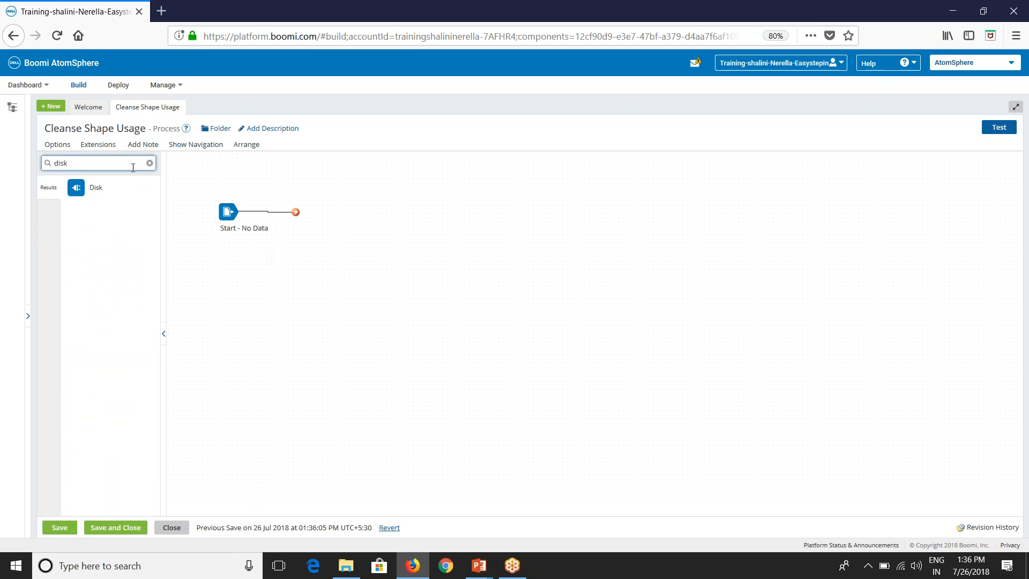
left_click_drag(76, 187, 311, 211)
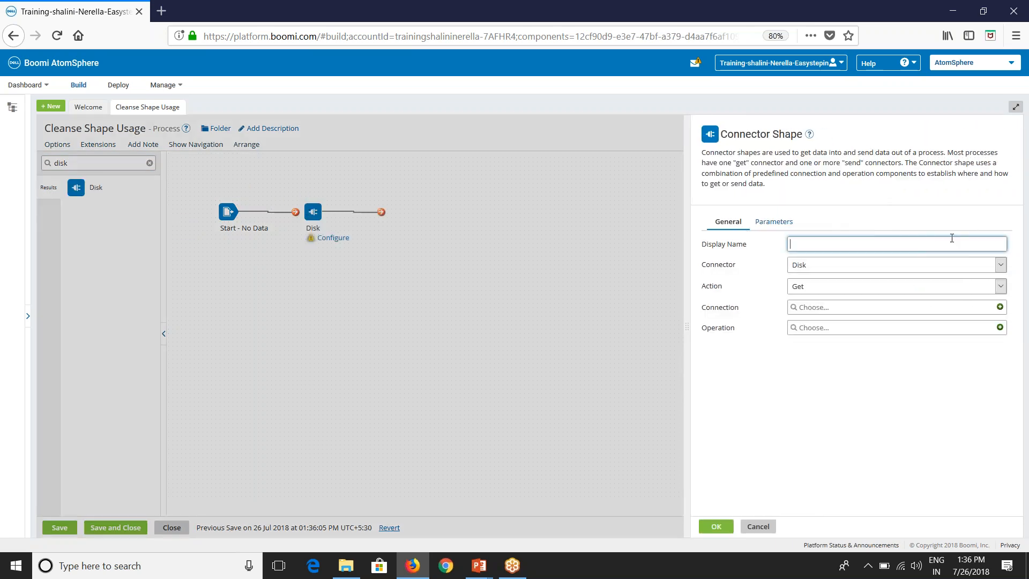
Step: Create the Cleanse Disk Connection with the path of the Cleanse demo file folder as its directory, and save it
left_click(1000, 307)
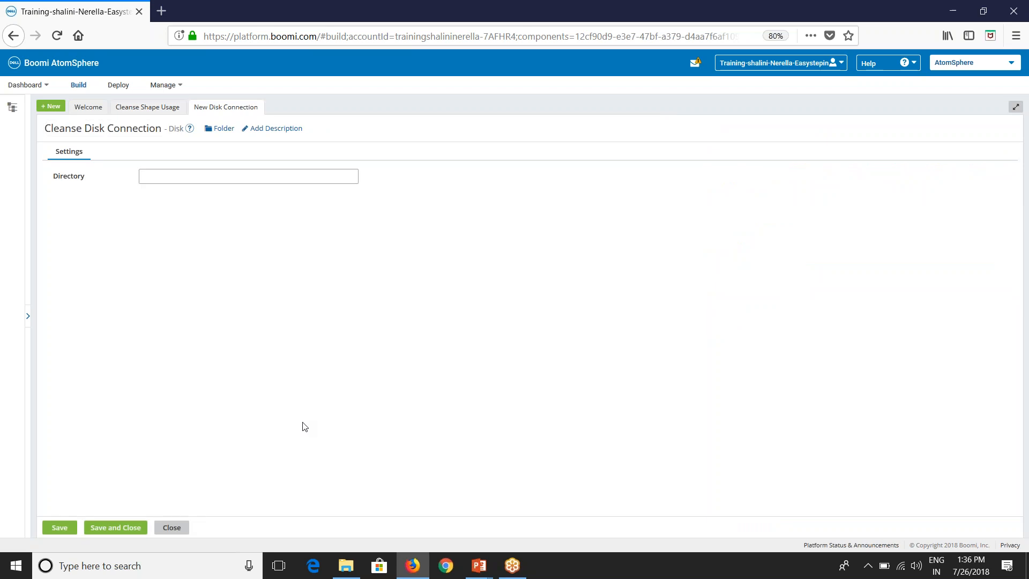
left_click(345, 565)
double_click(181, 99)
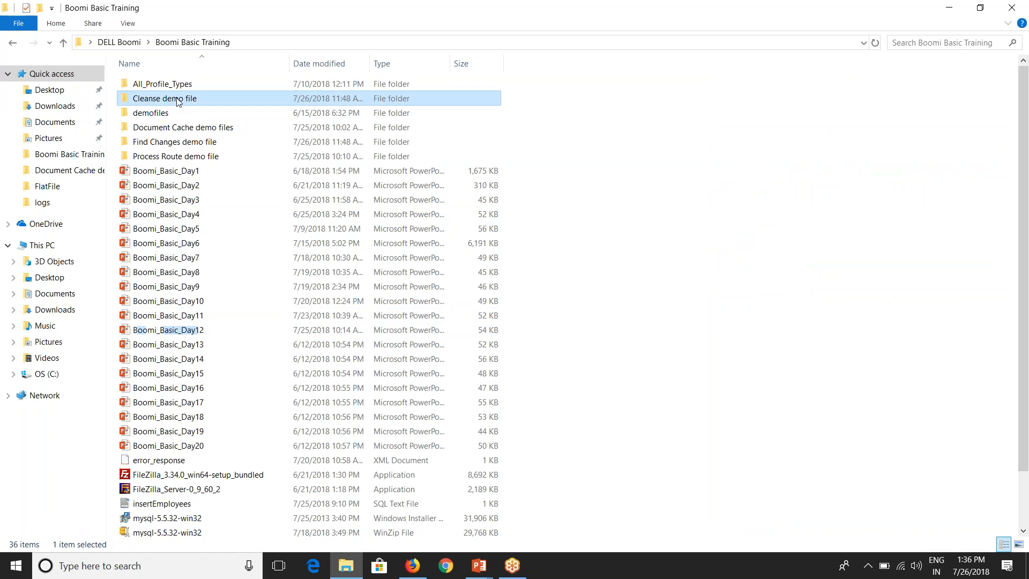
left_click(371, 45)
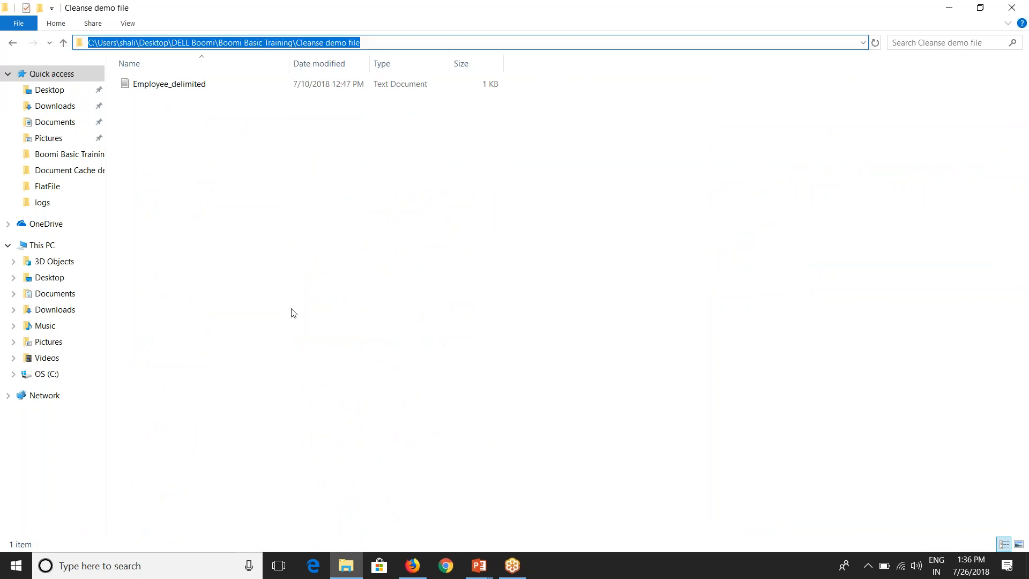
key("ctrl+c")
key("alt+Tab")
left_click(234, 177)
key("ctrl+v")
left_click(115, 527)
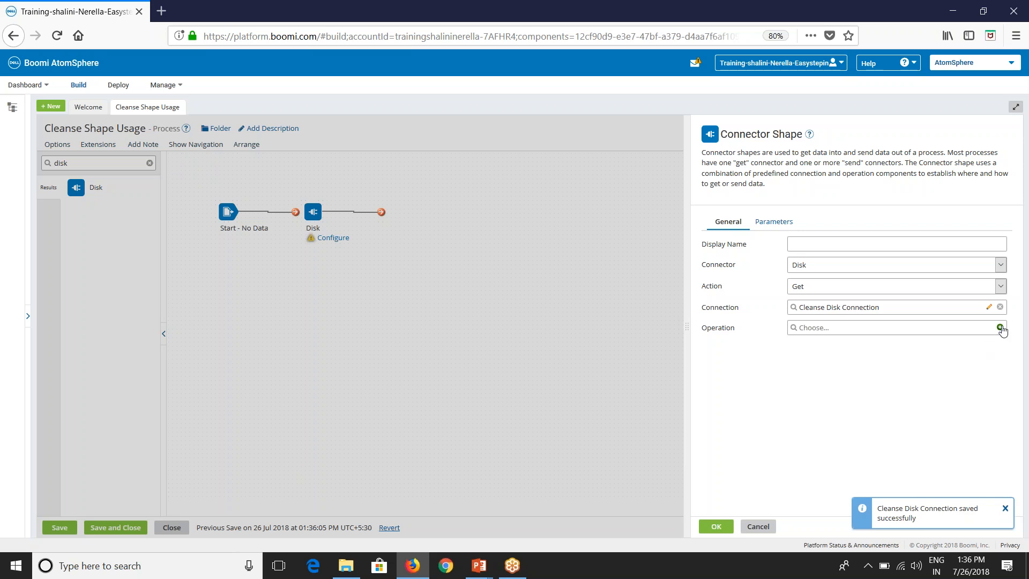
Step: Create a Get operation named Cleanse Disk Connector Operation for the Disk connector and save it
left_click(998, 328)
left_click_drag(65, 129, 28, 132)
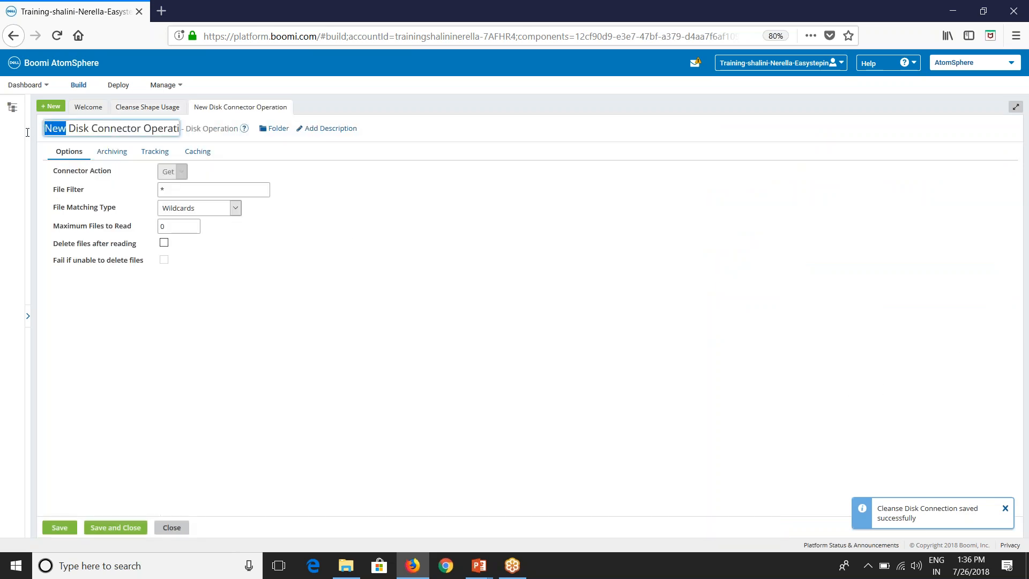
type("Cleanse")
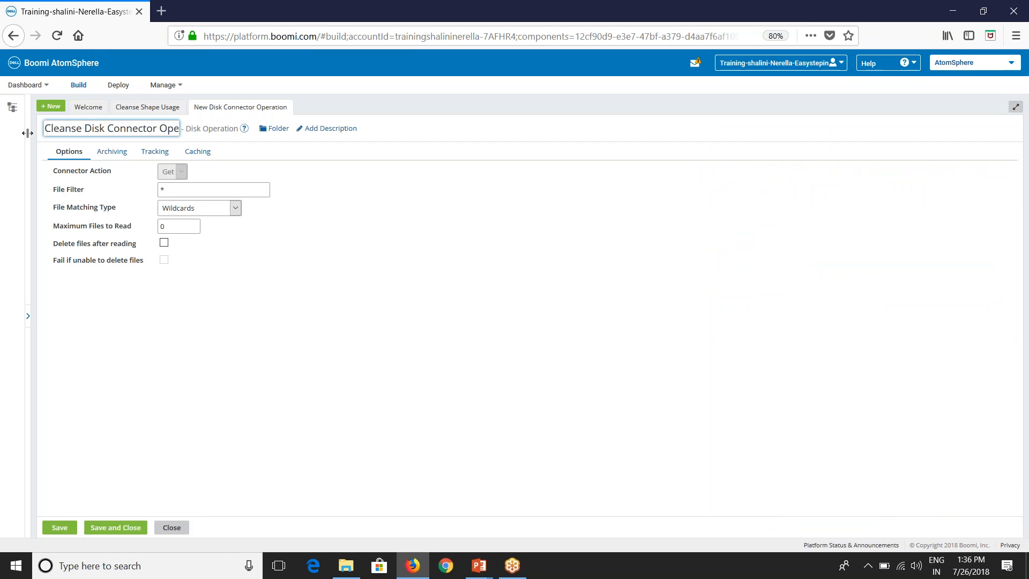
left_click(234, 275)
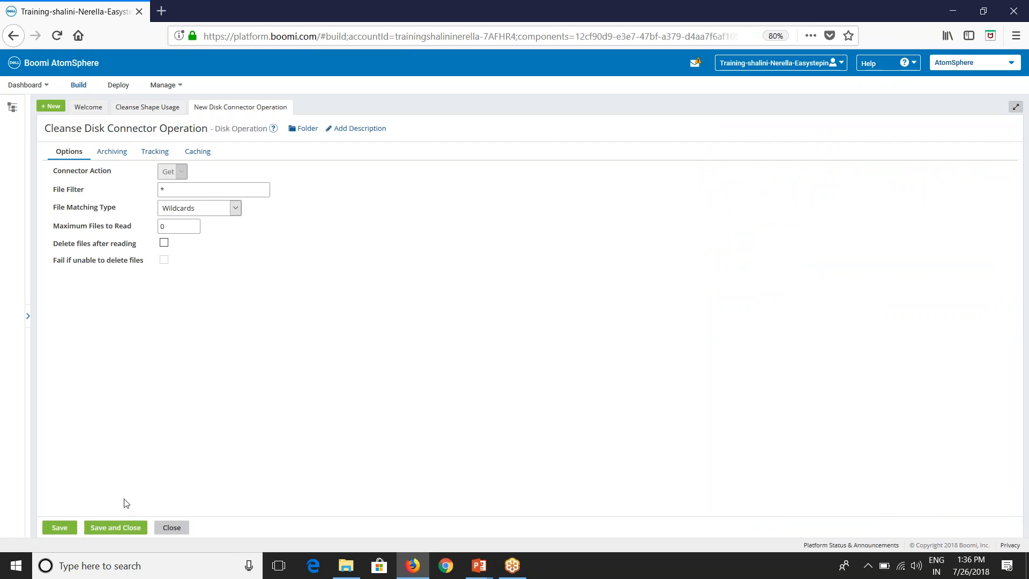
left_click(115, 527)
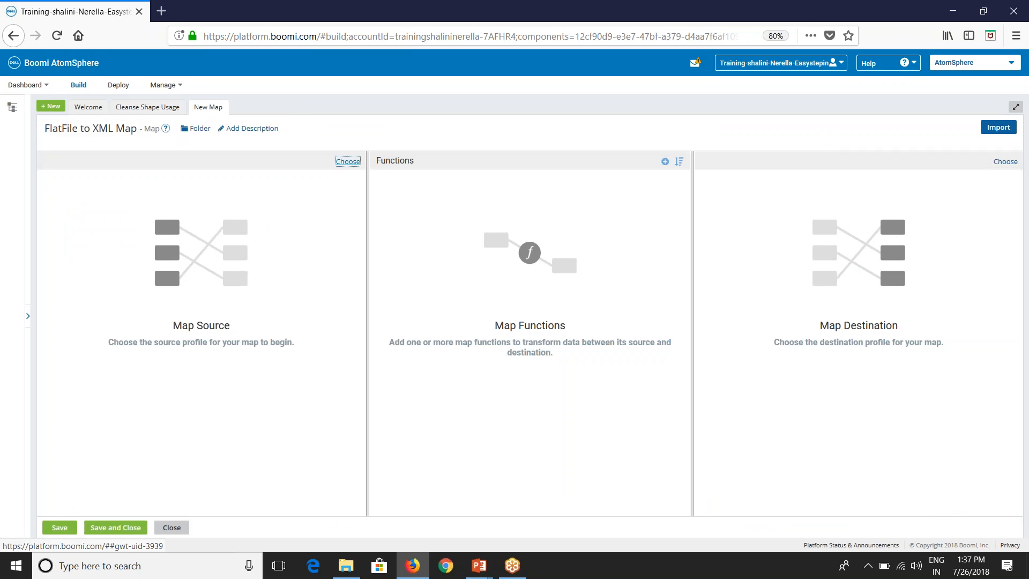
Step: Create a flat file profile named Employee_Cleanse Flat File Profile as the map's source
left_click(348, 162)
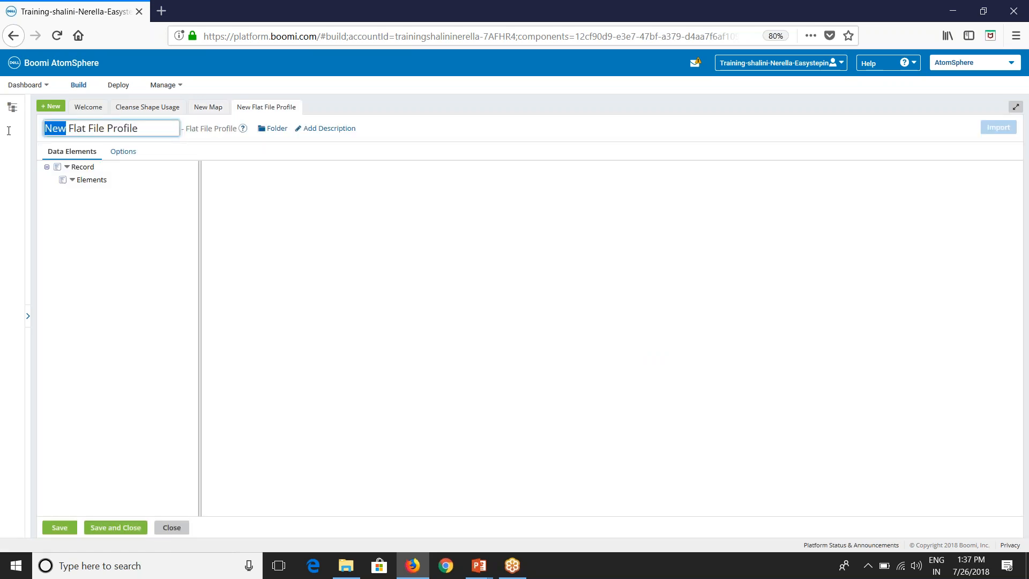
type("Emplyee")
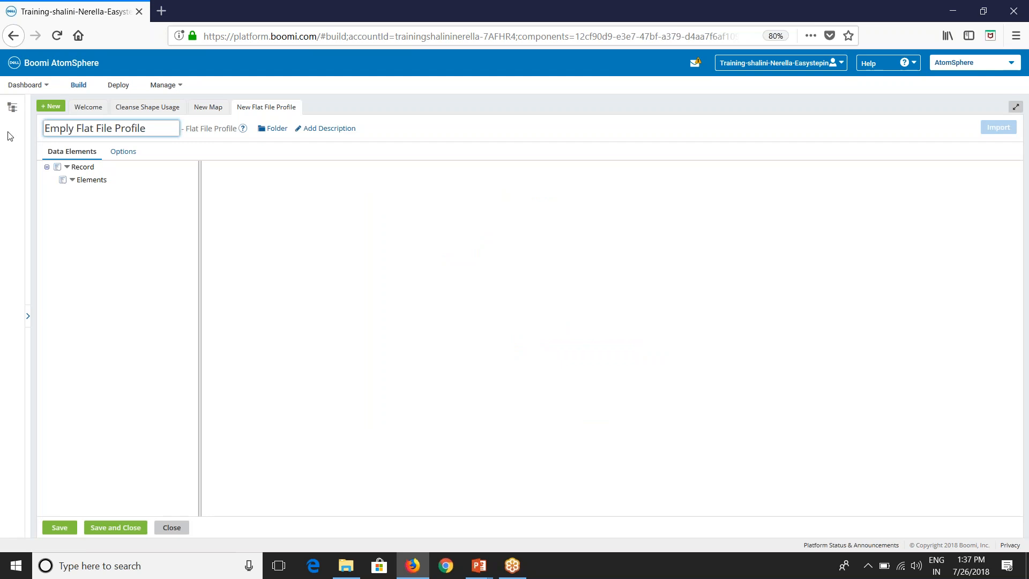
key("BackSpace")
key("BackSpace")
key("BackSpace")
type("oyee_Cleanse")
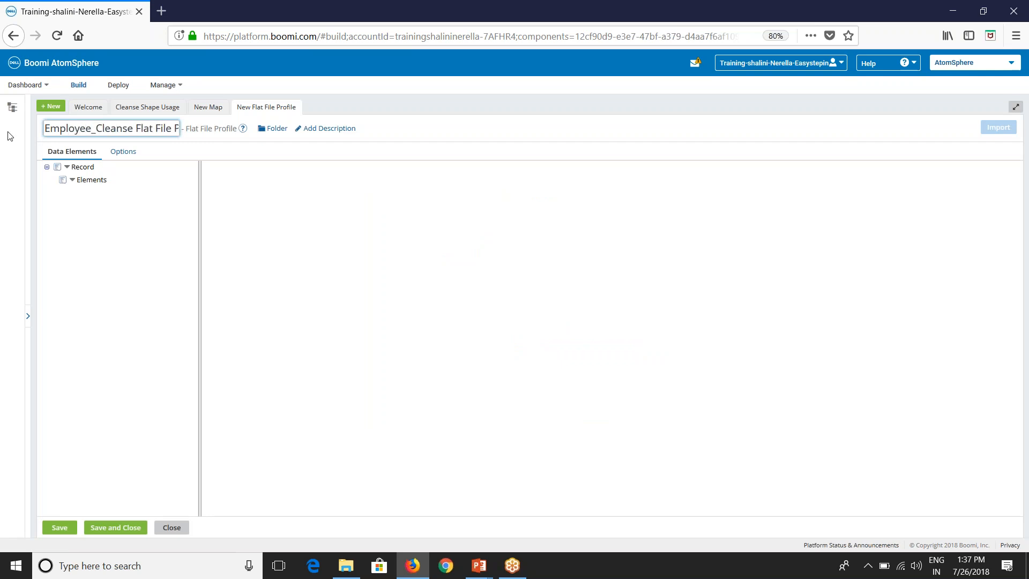
key("Return")
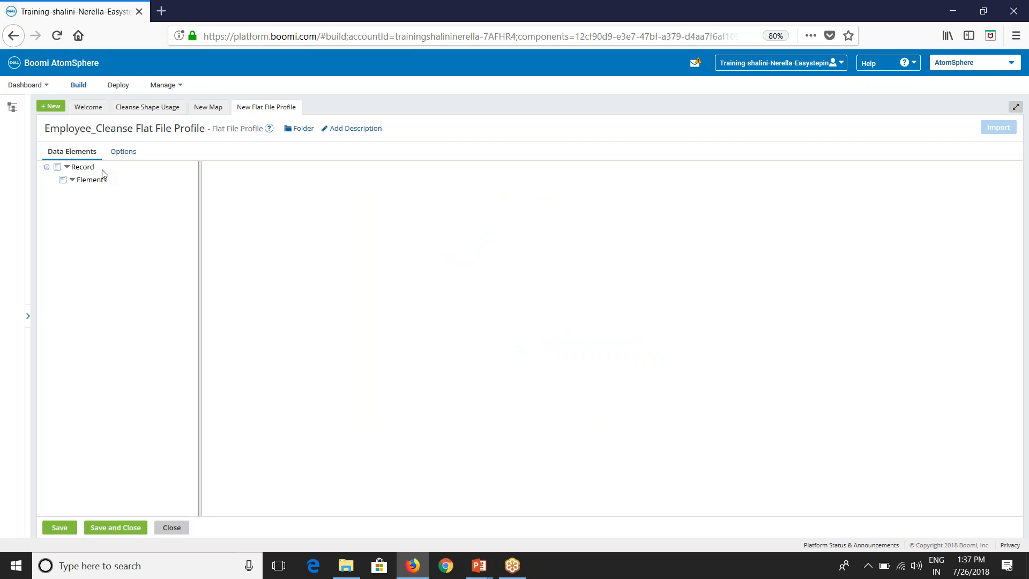
Step: Import the Employee_delimited text file from the Cleanse demo file folder into the flat file profile
left_click(84, 167)
left_click(999, 128)
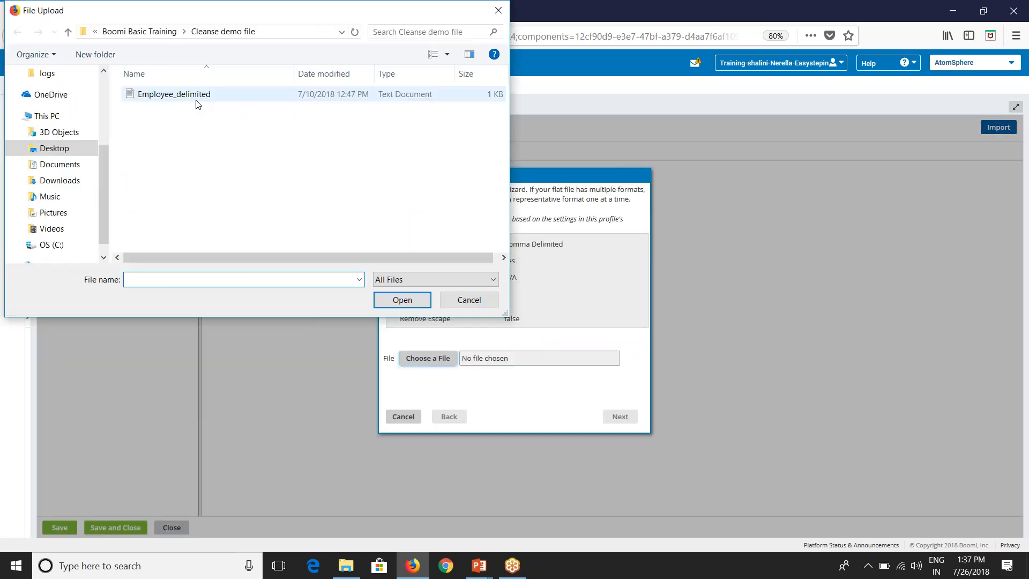
left_click(195, 98)
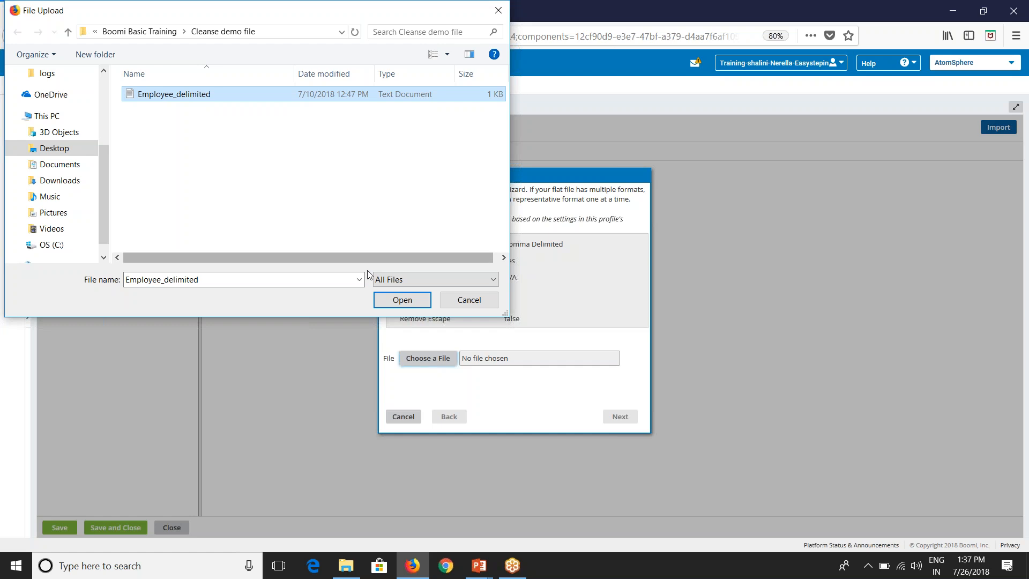
left_click(402, 300)
left_click(611, 418)
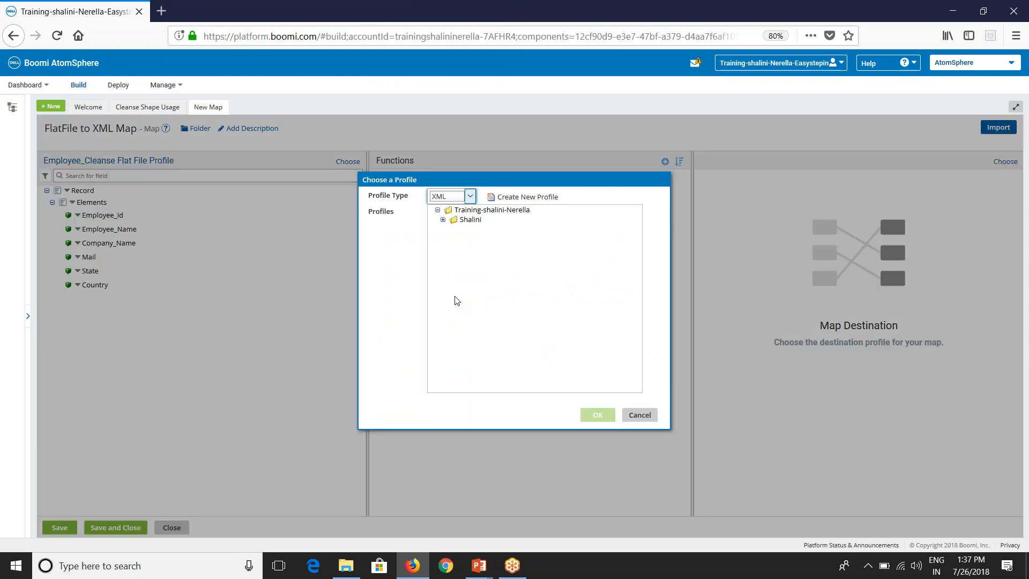
Step: Choose the Contacts XML profile from the Day-5 folder as the map's destination
left_click(442, 220)
left_click(448, 267)
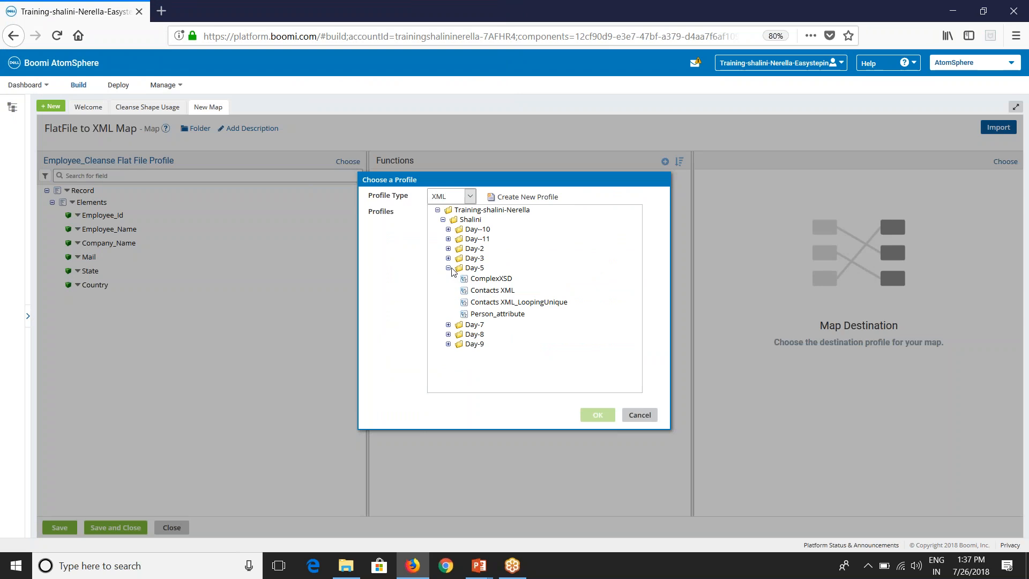
left_click(488, 292)
left_click(597, 415)
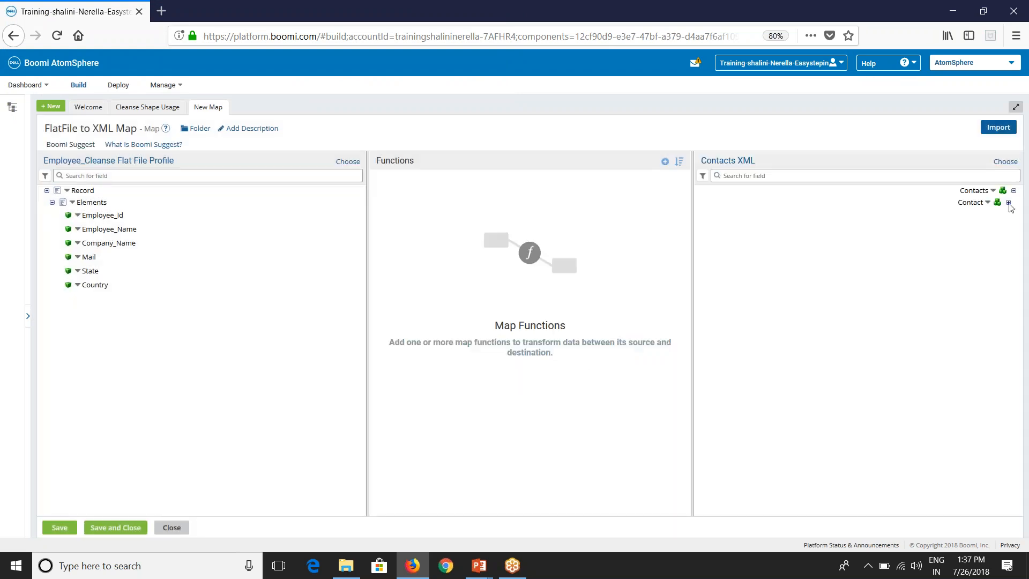
Step: Map Employee_Id to company_id, Employee_Name to FName, Mail to Email and State to State, and save the map
left_click(1007, 203)
left_click_drag(110, 214, 957, 215)
left_click_drag(119, 229, 965, 229)
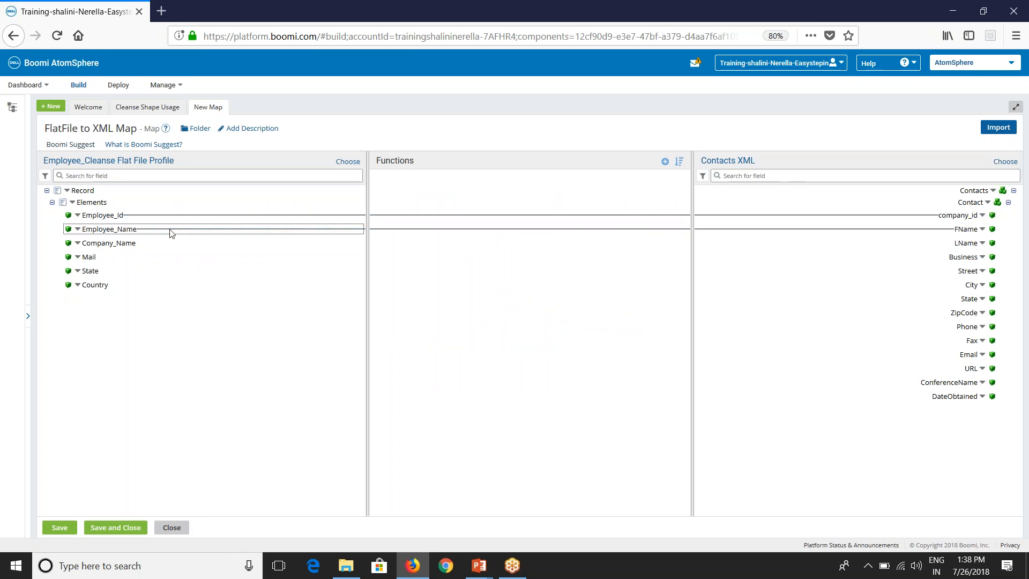
left_click_drag(92, 257, 114, 268)
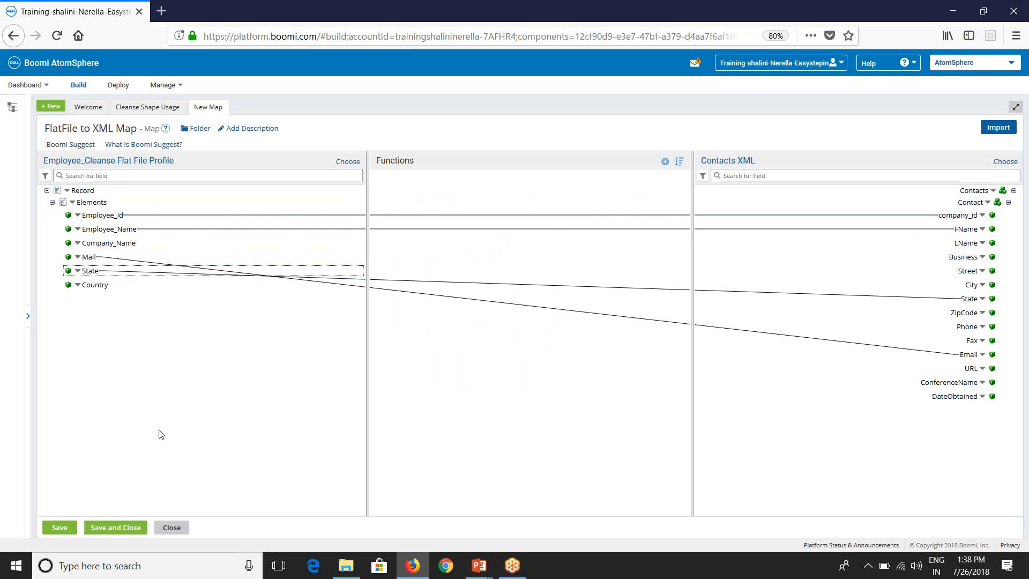
left_click(134, 532)
Step: Connect the Disk shape to the map and add a Stop shape at the end of the flow
left_click_drag(381, 212, 431, 211)
double_click(80, 161)
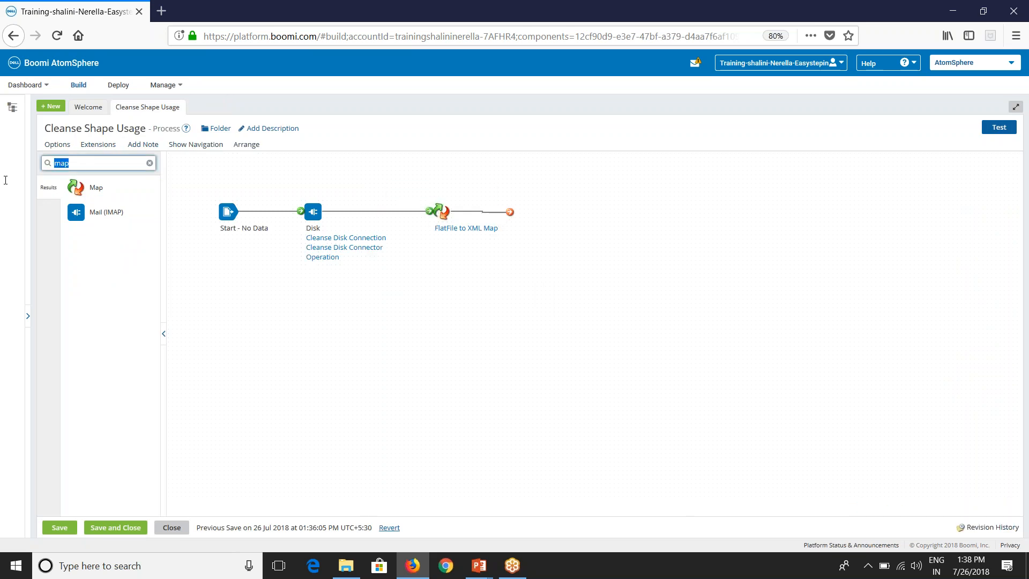
key("BackSpace")
type("stop")
left_click_drag(76, 187, 532, 208)
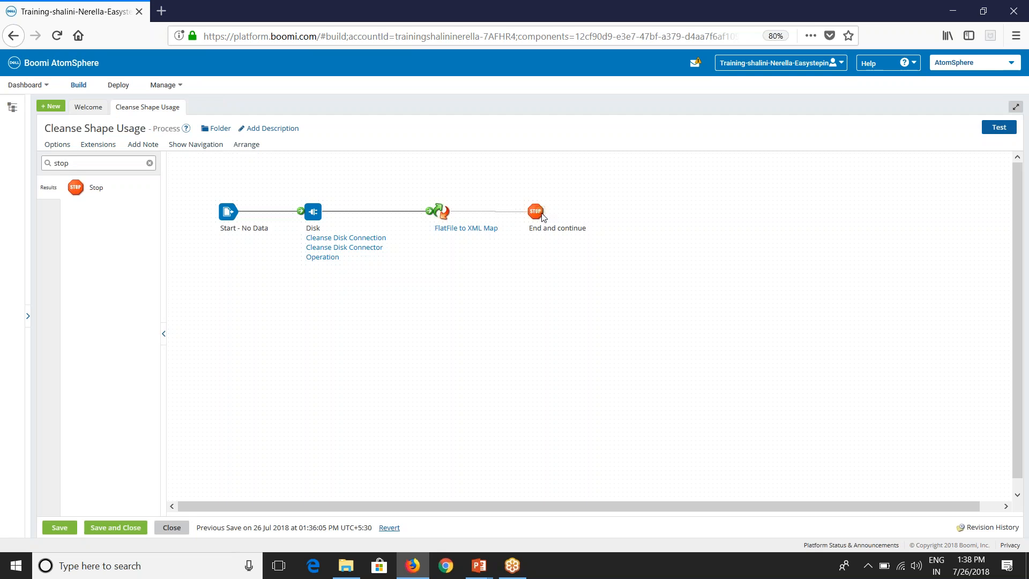
Step: Run a test of the process and examine the source document that reaches the Stop shape
left_click(999, 127)
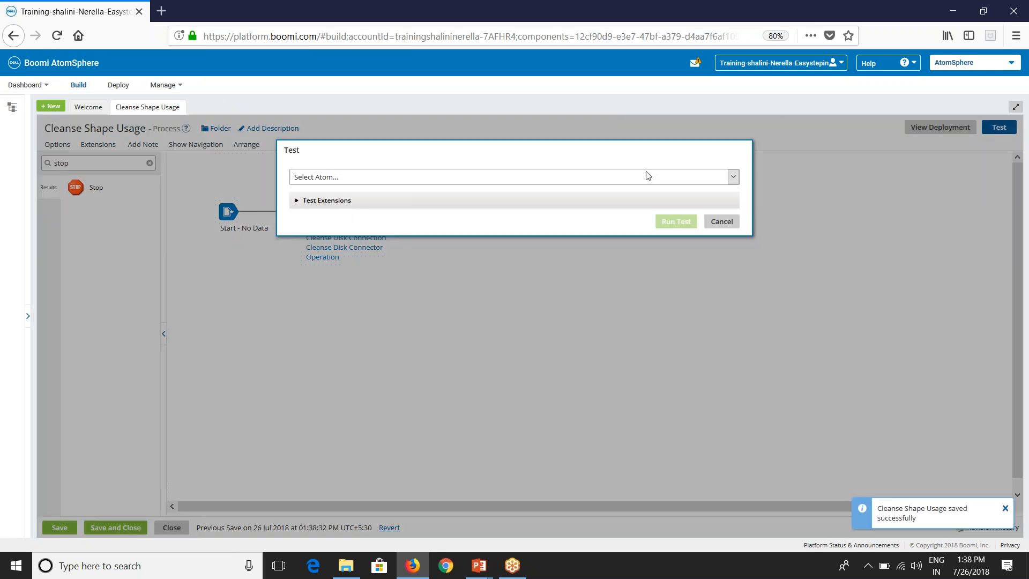
left_click(676, 221)
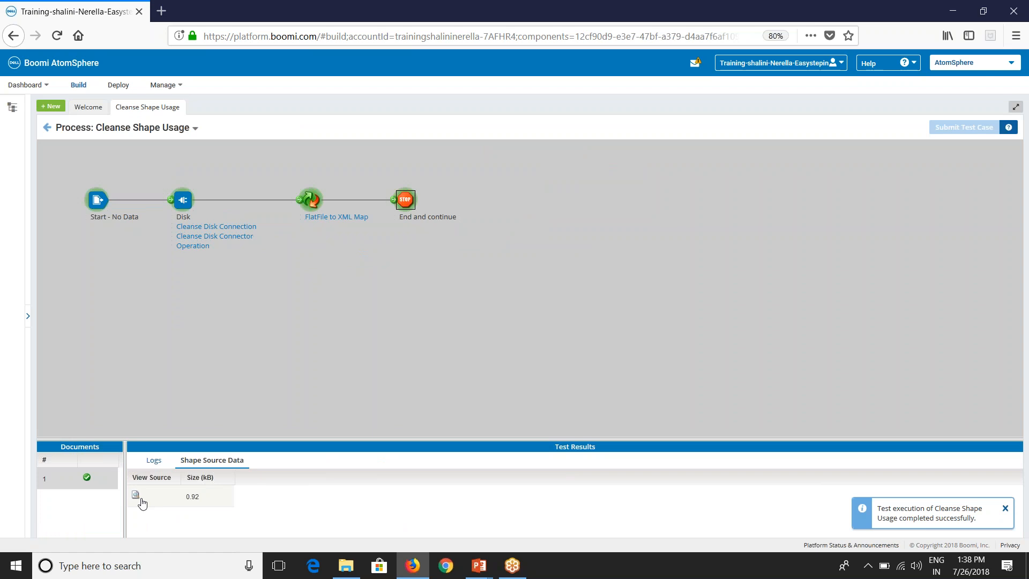
left_click(140, 498)
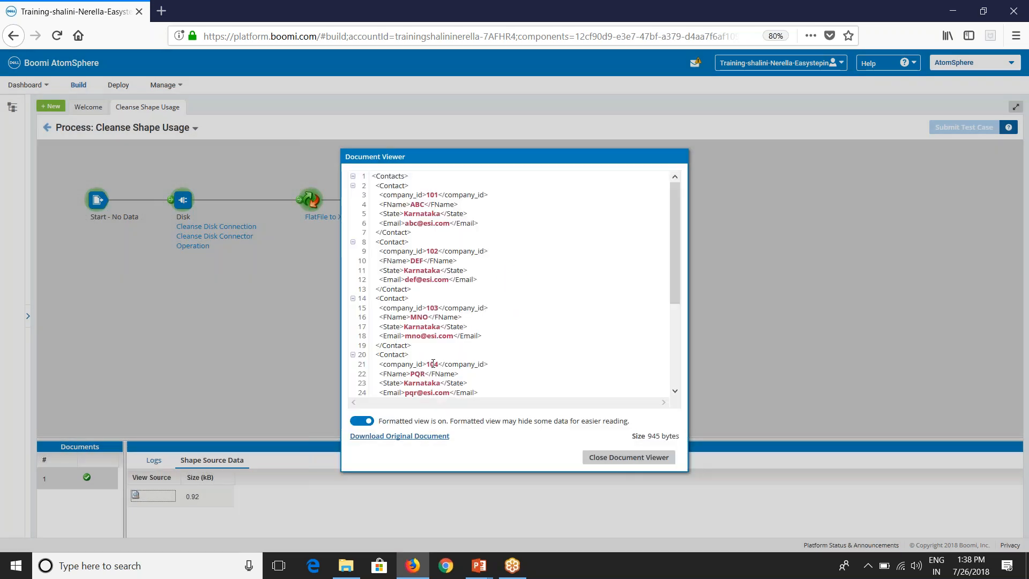
scroll(480, 305, "down", 3)
left_click(599, 459)
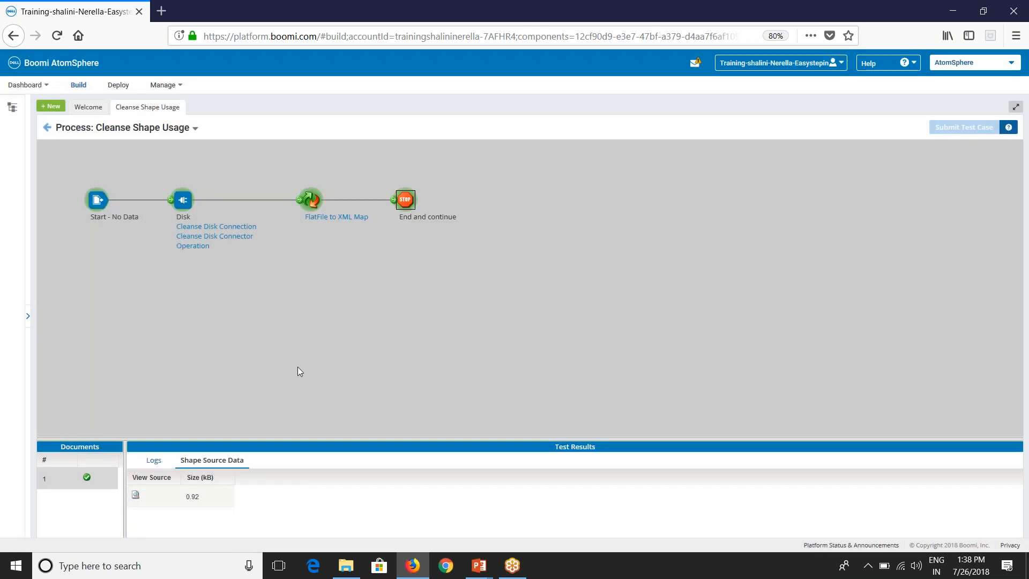
Step: Enable field length validation for the State element in the map's source profile, with a minimum length of 8
left_click(464, 229)
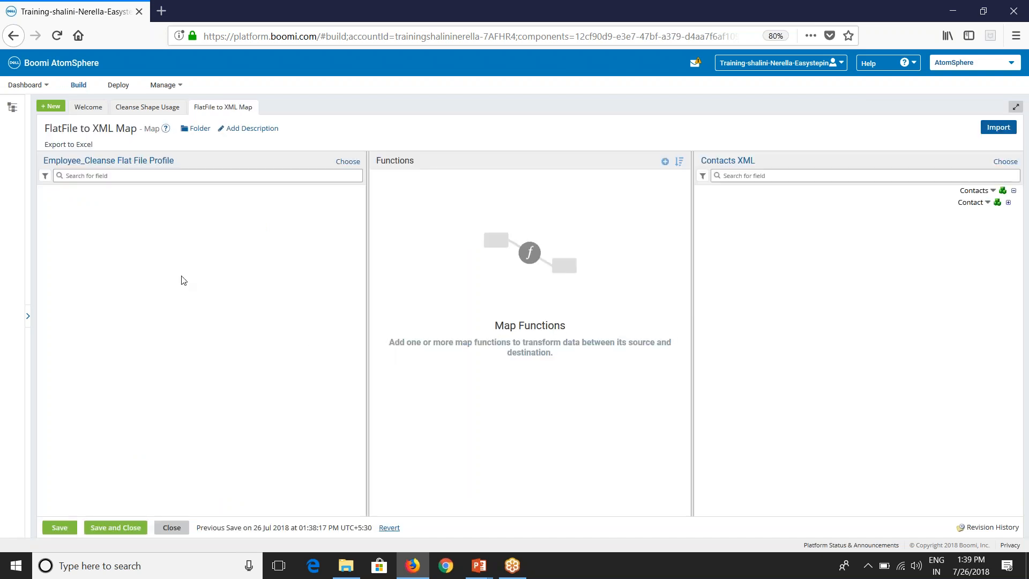
left_click(52, 202)
left_click(126, 162)
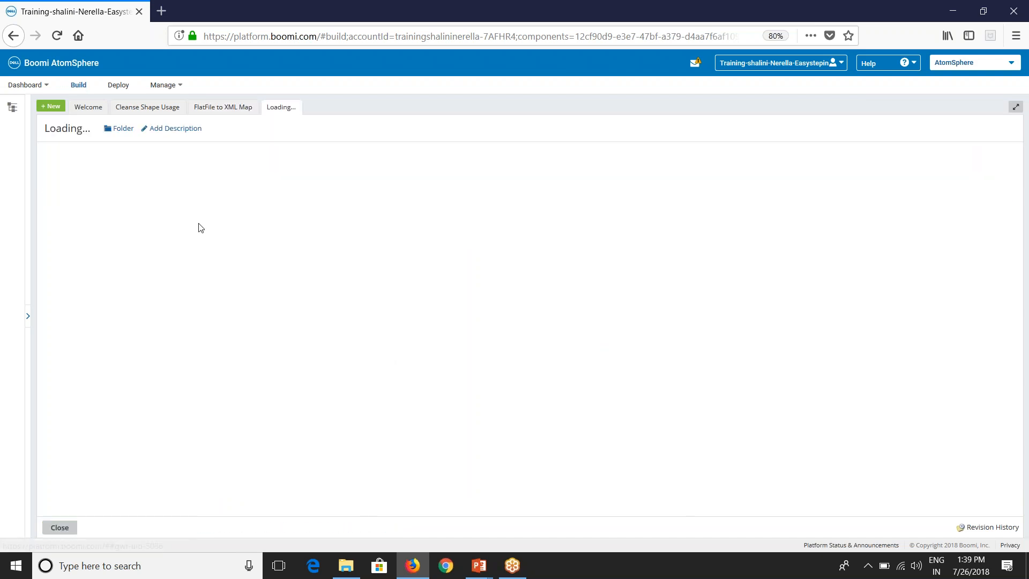
left_click(52, 179)
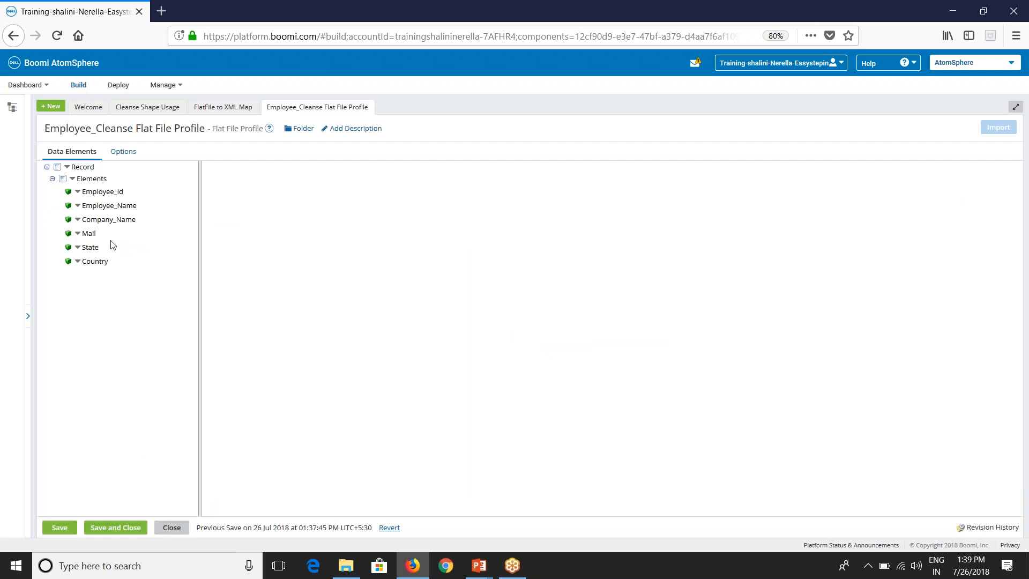
left_click(112, 192)
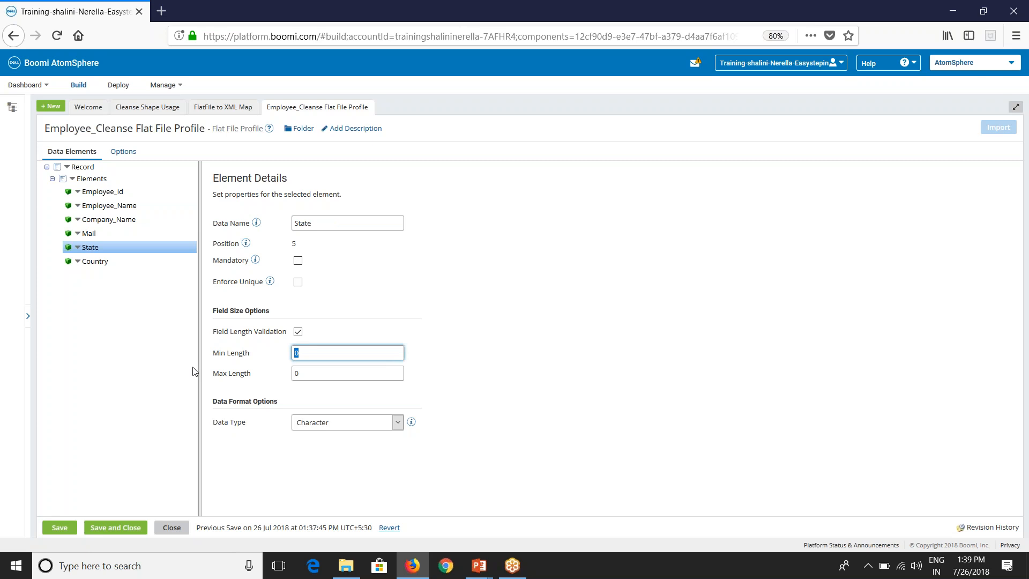
type("8")
key("Tab")
left_click(436, 441)
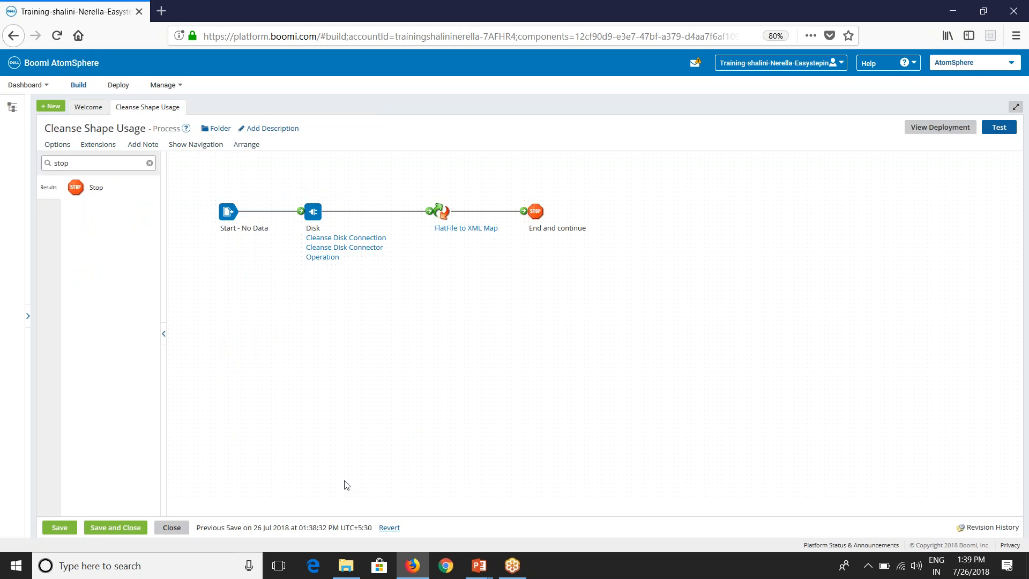
Step: Switch to File Explorer and open Employee_delimited from the Cleanse demo file folder in Notepad++
left_click(347, 566)
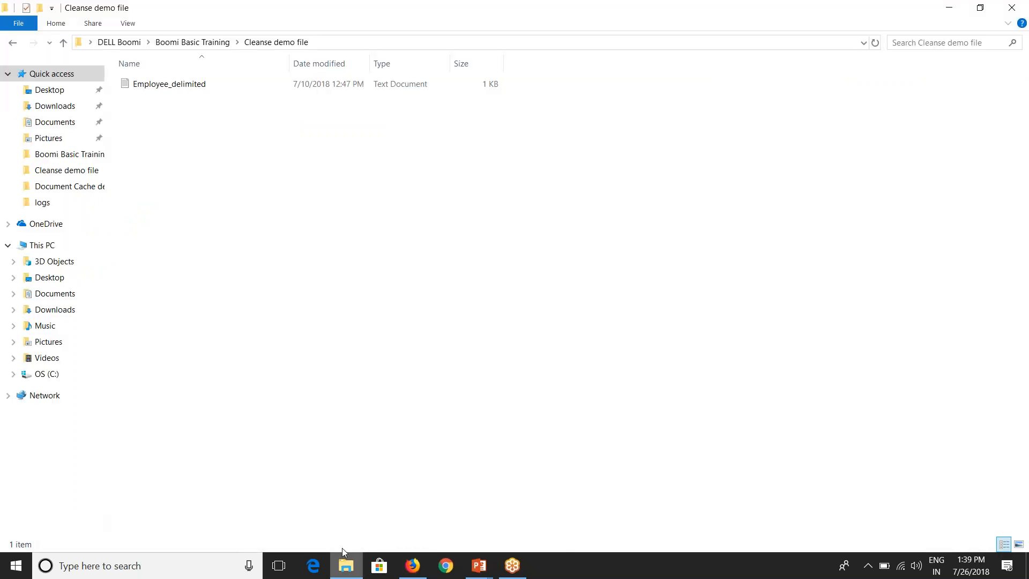
left_click(188, 86)
double_click(188, 85)
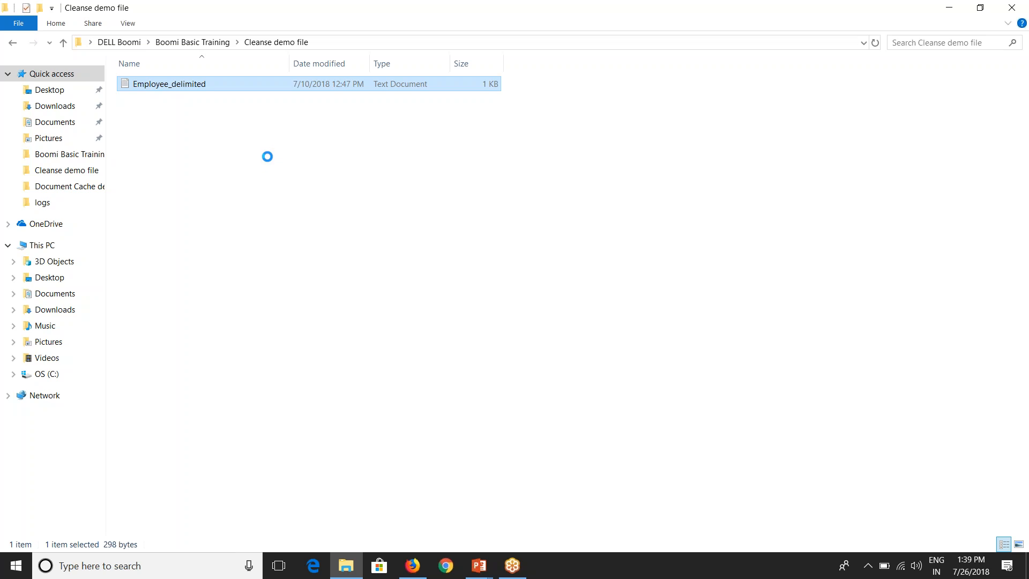
right_click(187, 85)
left_click(238, 141)
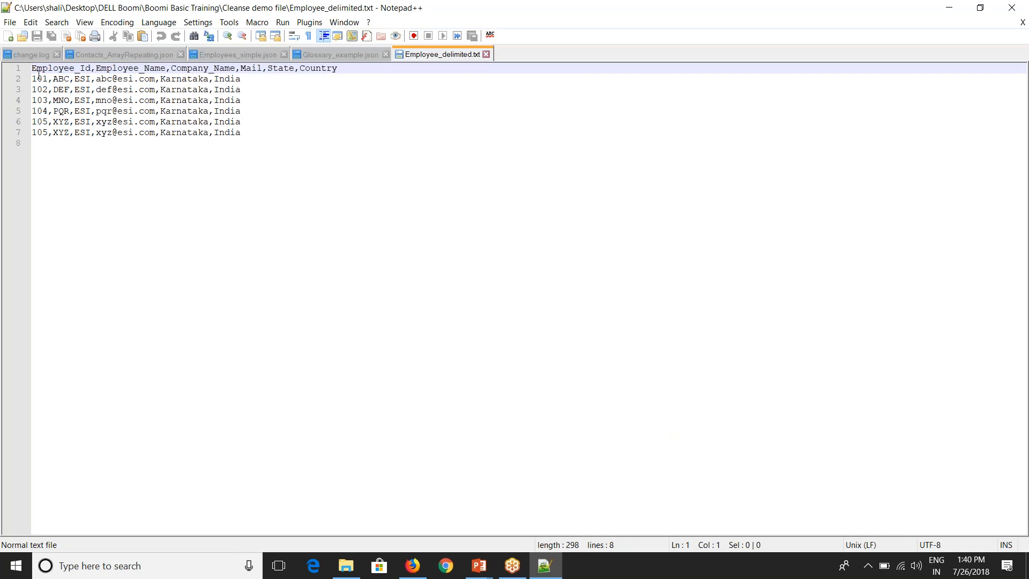
Step: Delete the Employee_Id value from the first data record in Employee_delimited.txt and save the file
left_click_drag(49, 81, 31, 81)
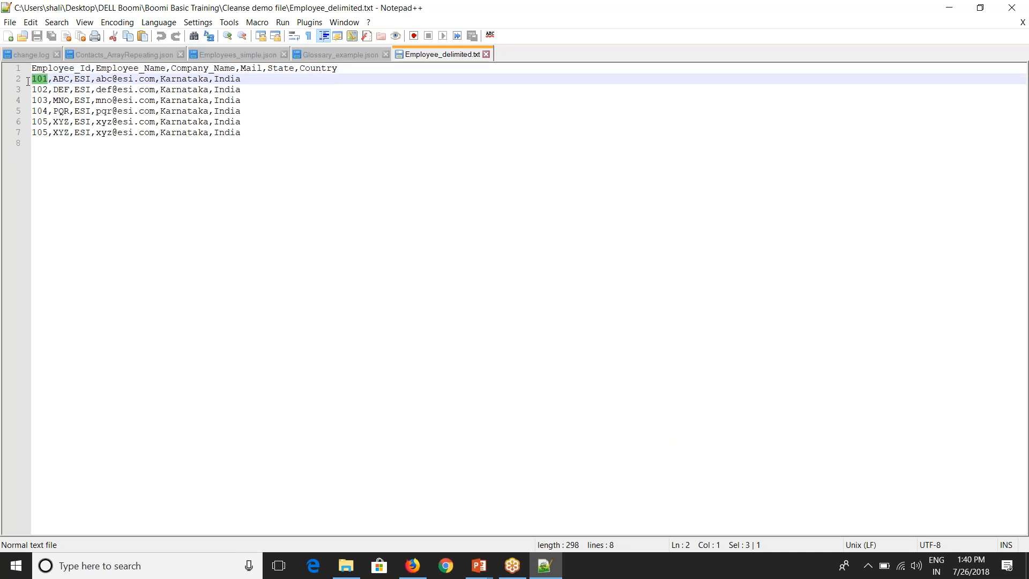
key("Delete")
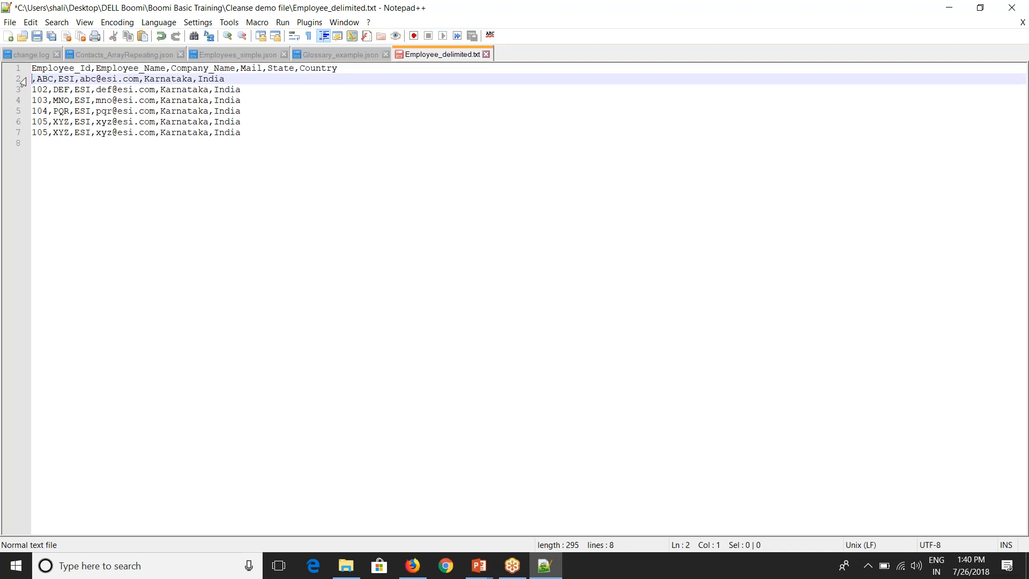
key("ctrl+s")
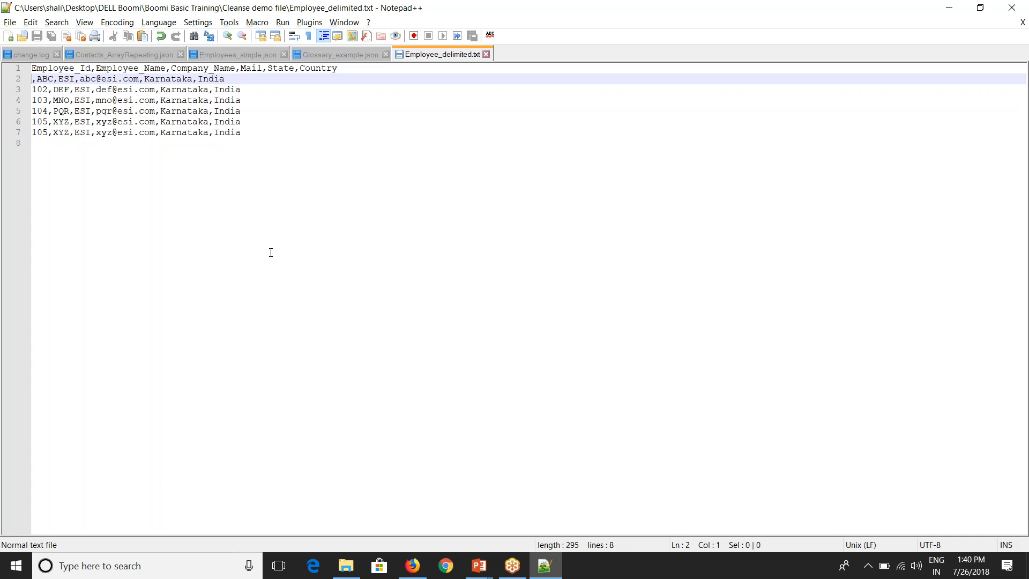
Step: Switch back to Boomi in Firefox, run a test of the Cleanse Shape Usage process, and examine the execution message
key("alt+Tab")
left_click(412, 566)
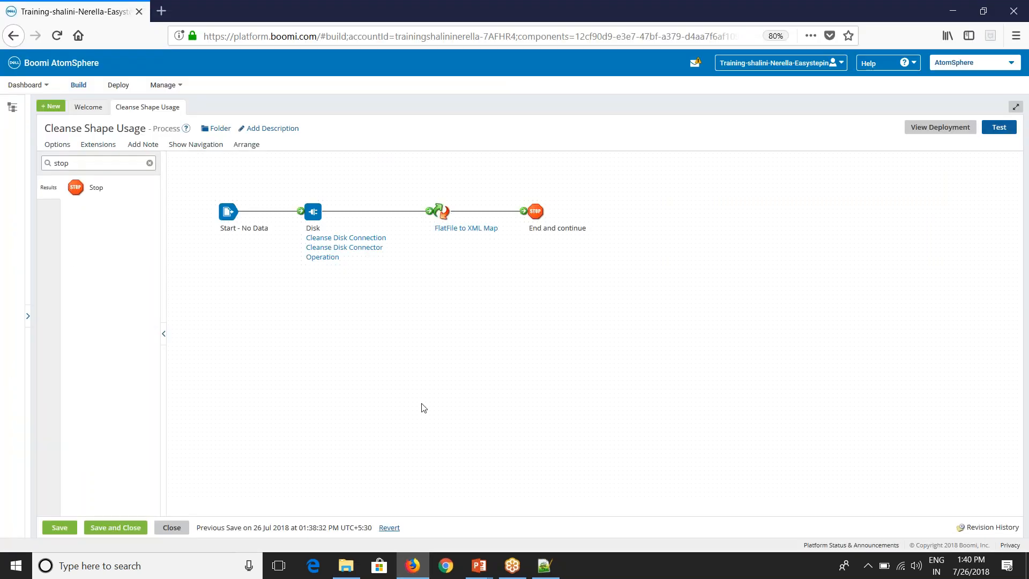
left_click(1000, 128)
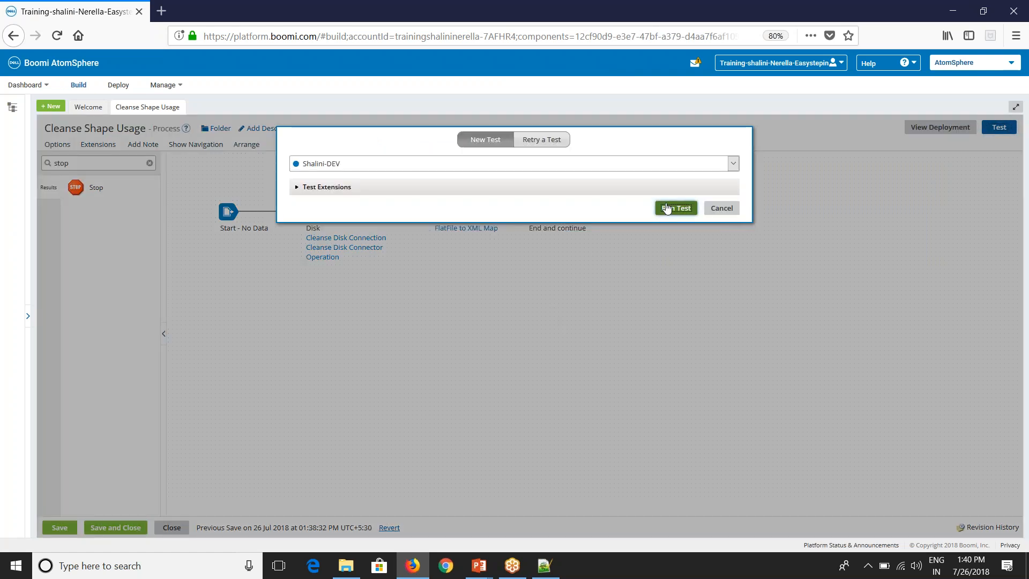
left_click(666, 208)
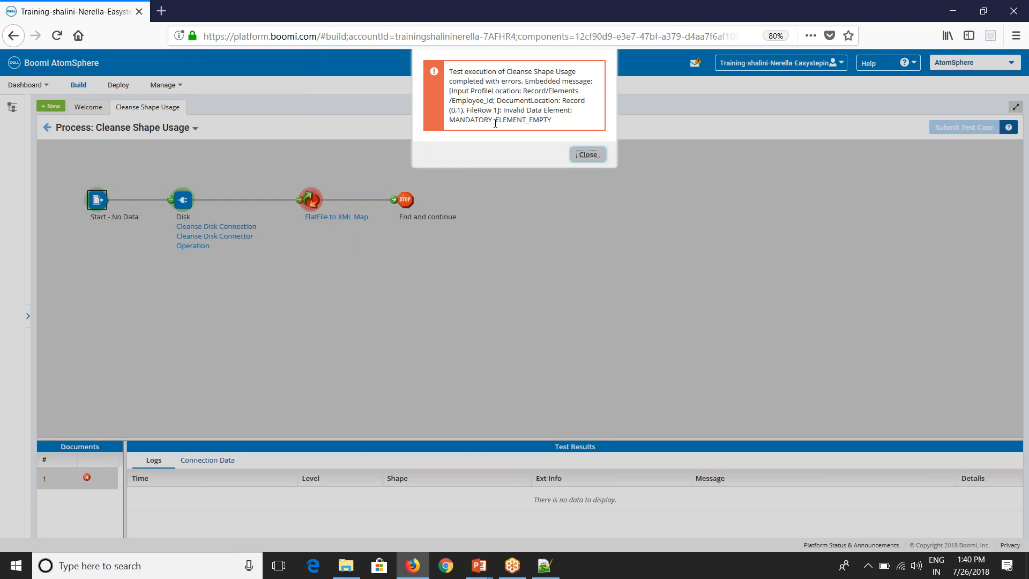
left_click_drag(505, 111, 574, 111)
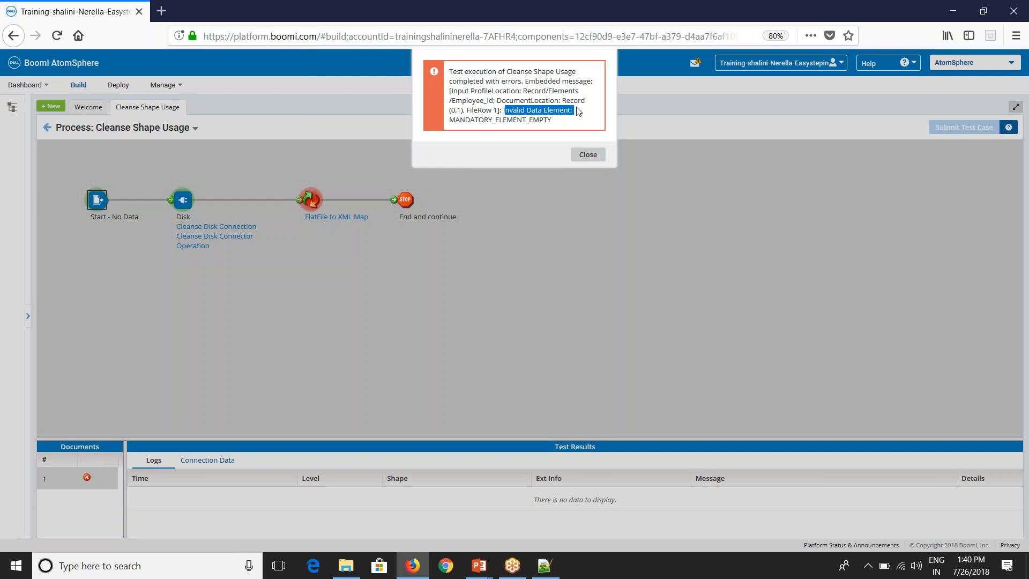
left_click_drag(455, 121, 546, 129)
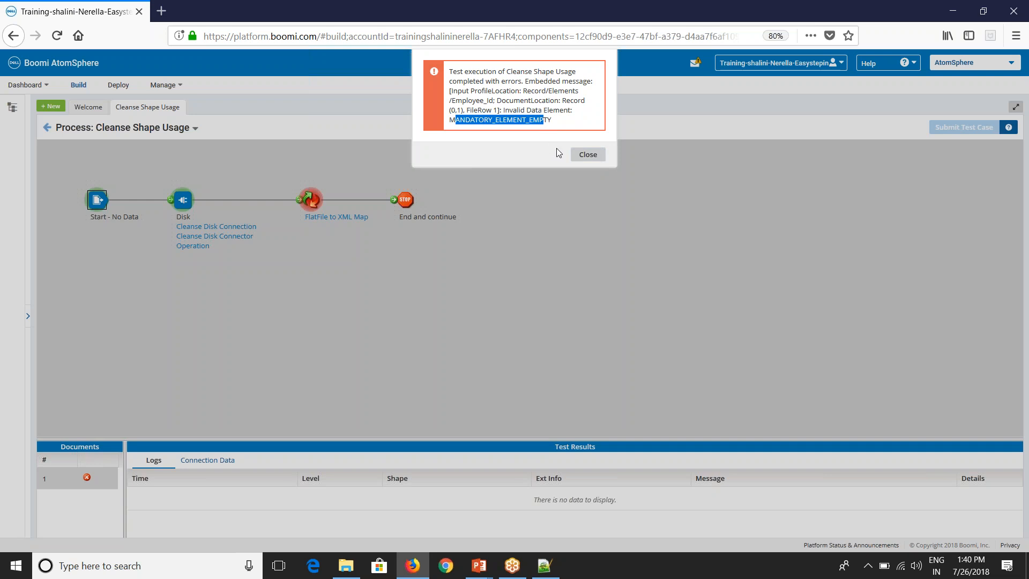
left_click(588, 154)
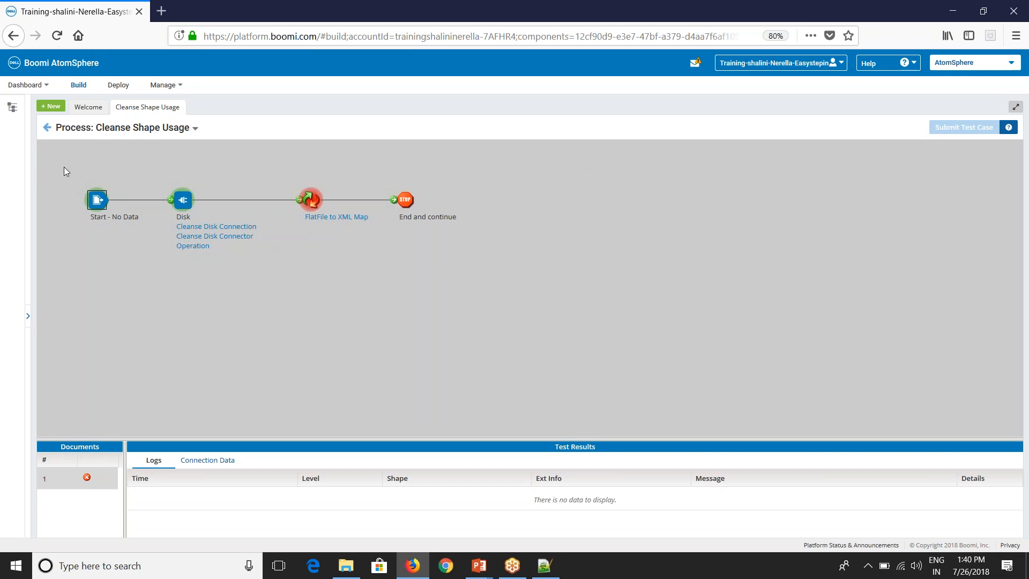
Step: Return to the process canvas and add a Cleanse shape just below the FlatFile to XML map
left_click(47, 128)
left_click_drag(89, 163, 5, 156)
type("cleanse")
left_click_drag(78, 188, 436, 246)
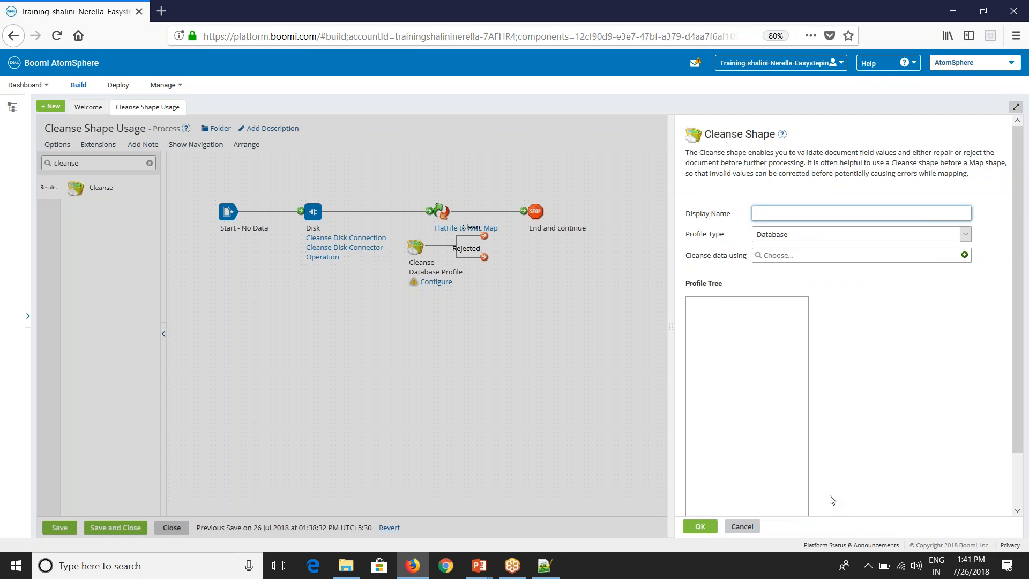
Step: Set the Cleanse shape's profile type to Flat File and choose Employee_Cleanse Flat File Profile for cleansing the data
left_click(775, 235)
left_click(780, 277)
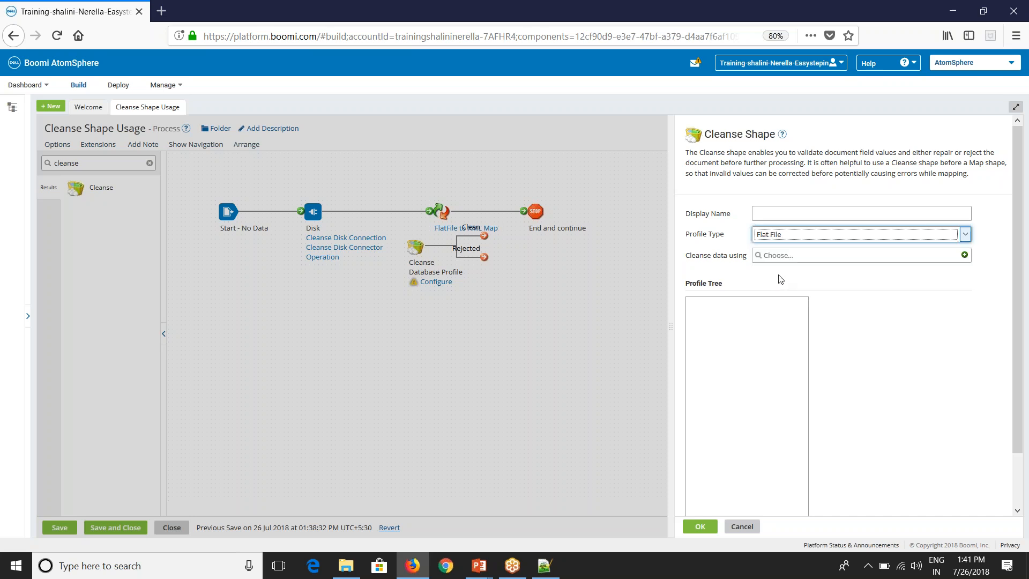
left_click(761, 261)
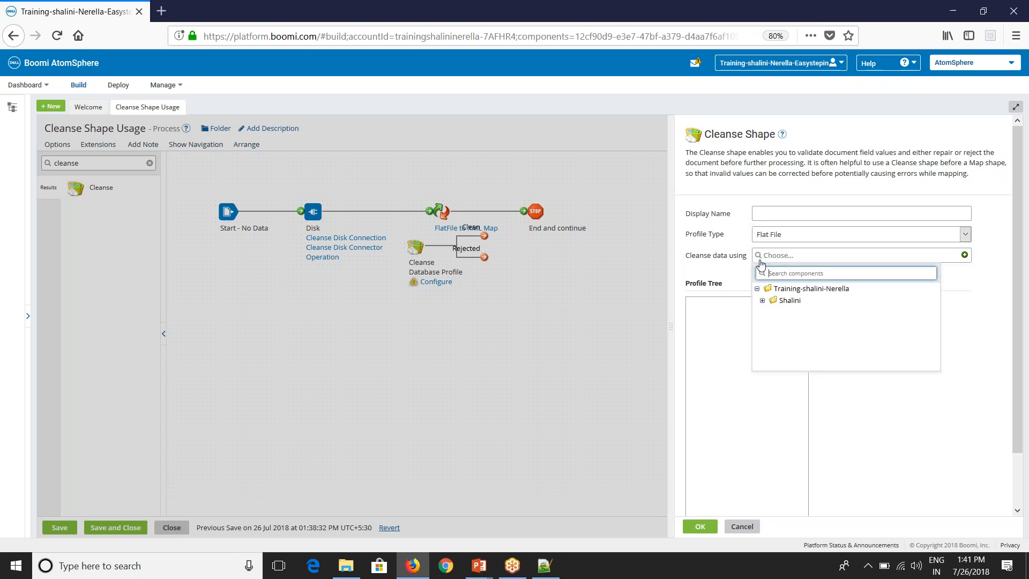
left_click(762, 301)
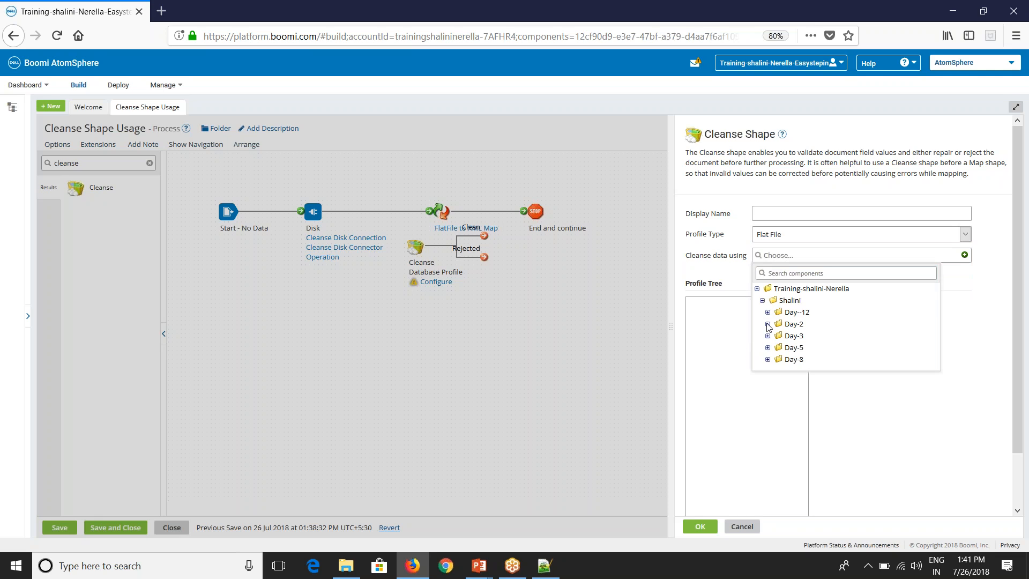
left_click(768, 325)
left_click(804, 335)
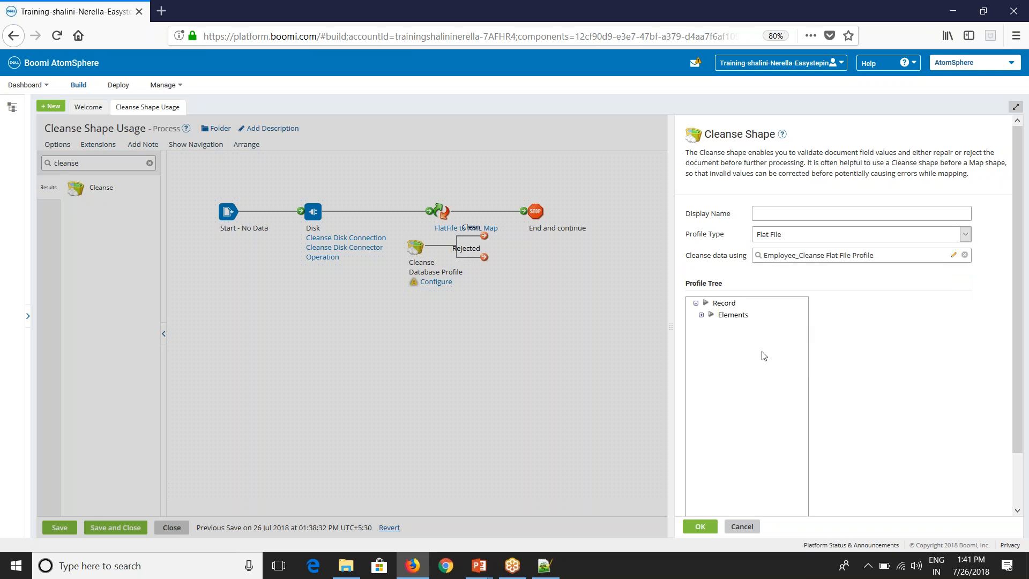
Step: Examine the repair options for an empty Employee_Id element, leaving it on No repair -- reject document
left_click(701, 316)
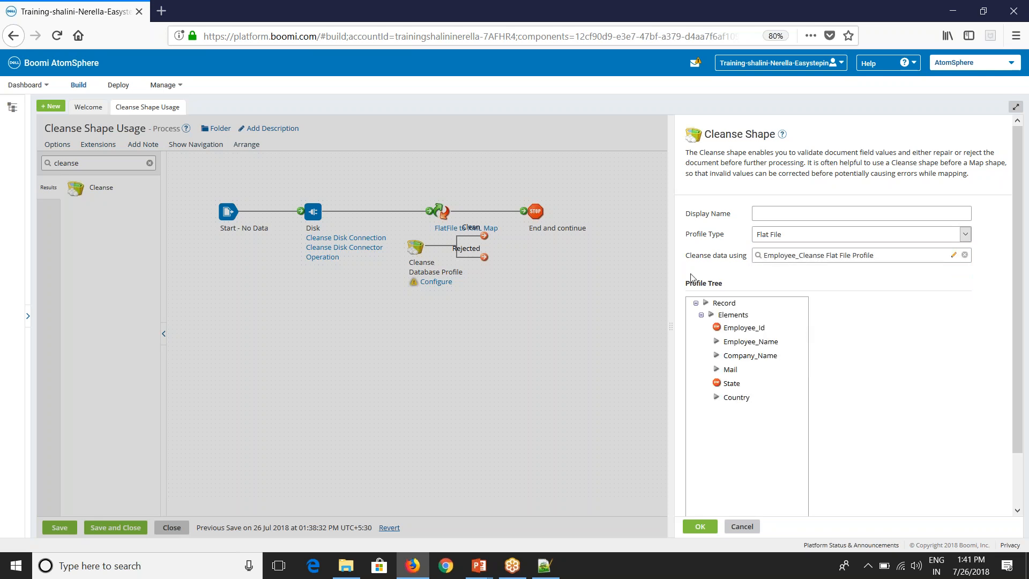
left_click(745, 328)
left_click(821, 307)
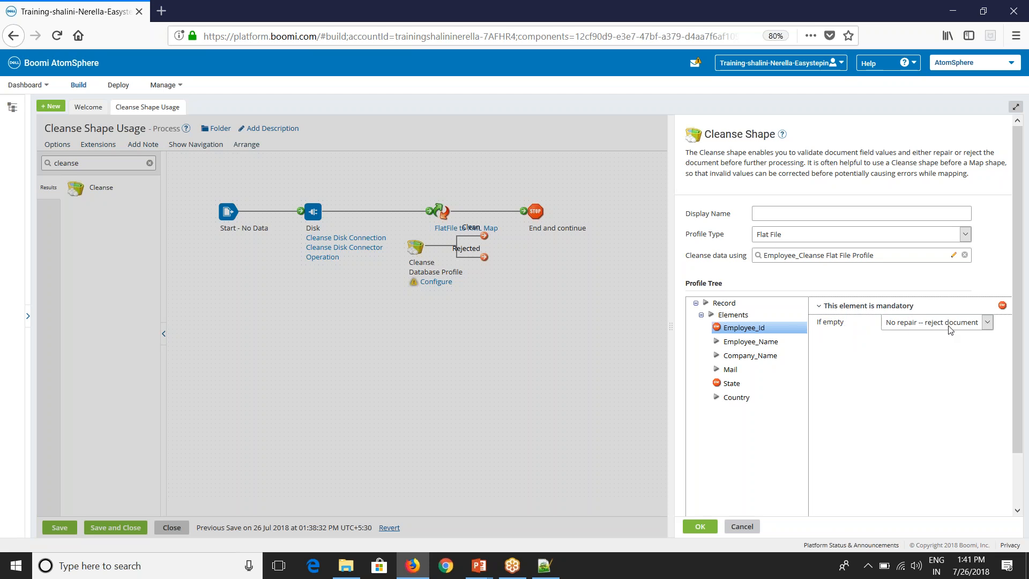
left_click(988, 323)
left_click(913, 349)
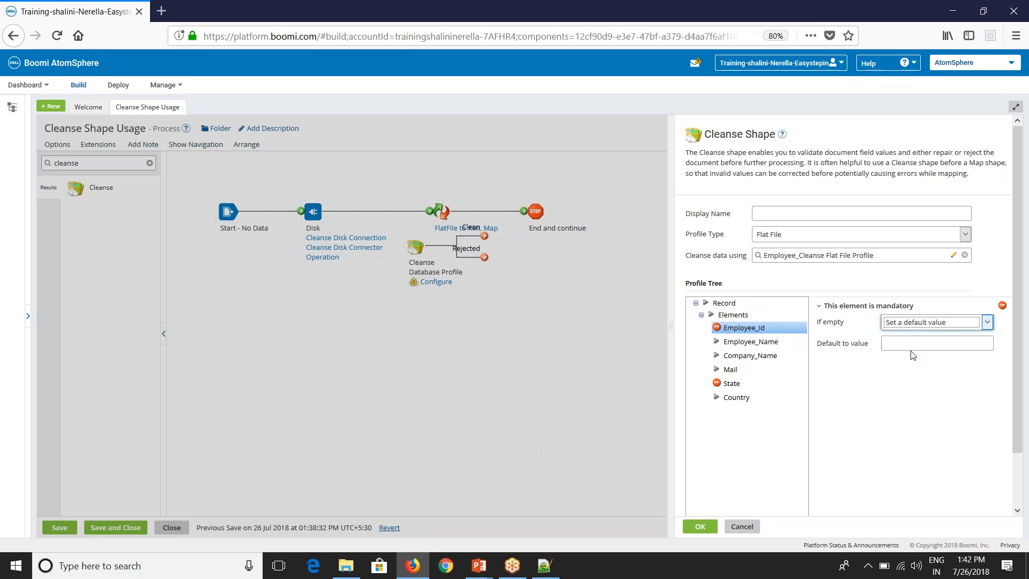
left_click(906, 343)
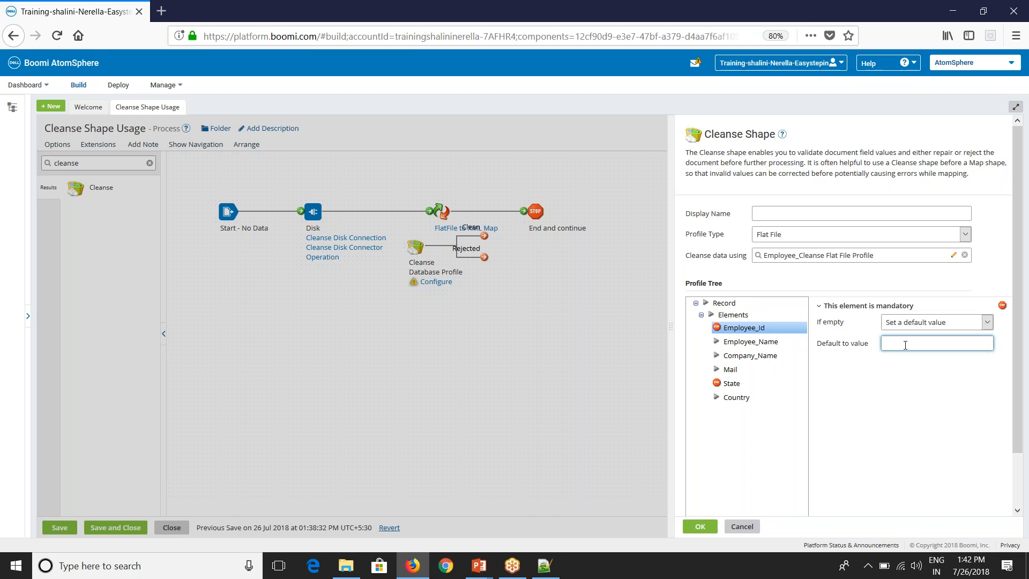
left_click(881, 377)
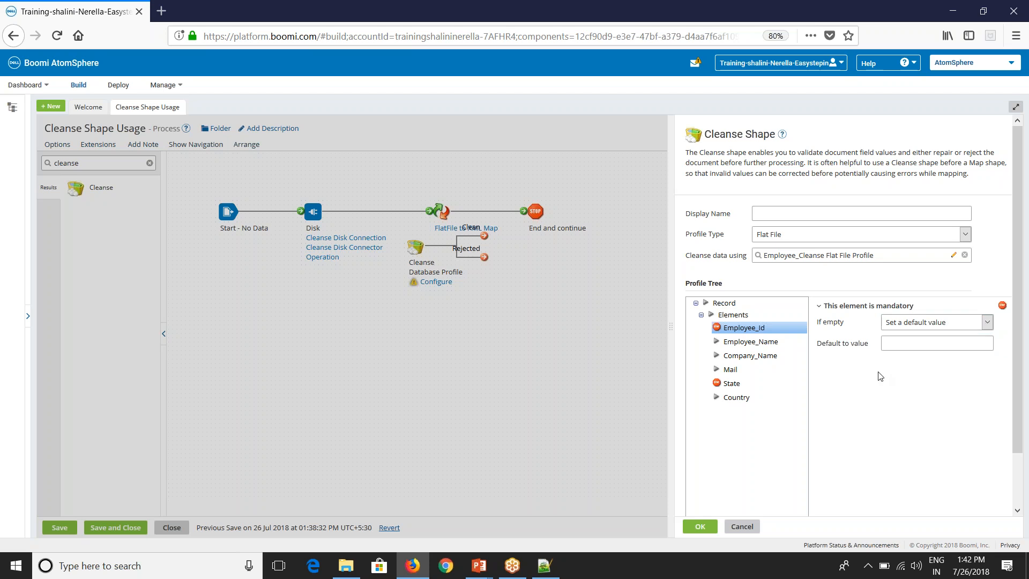
left_click(988, 323)
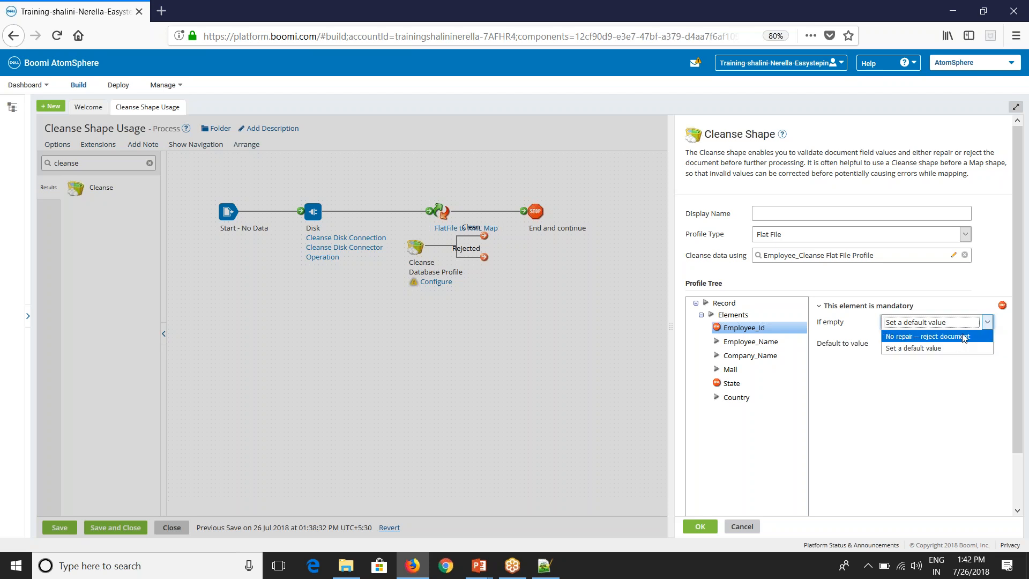
left_click(964, 337)
Step: Examine the State element's repair options for too short and too long values, leaving both on No repair -- reject document
left_click(730, 384)
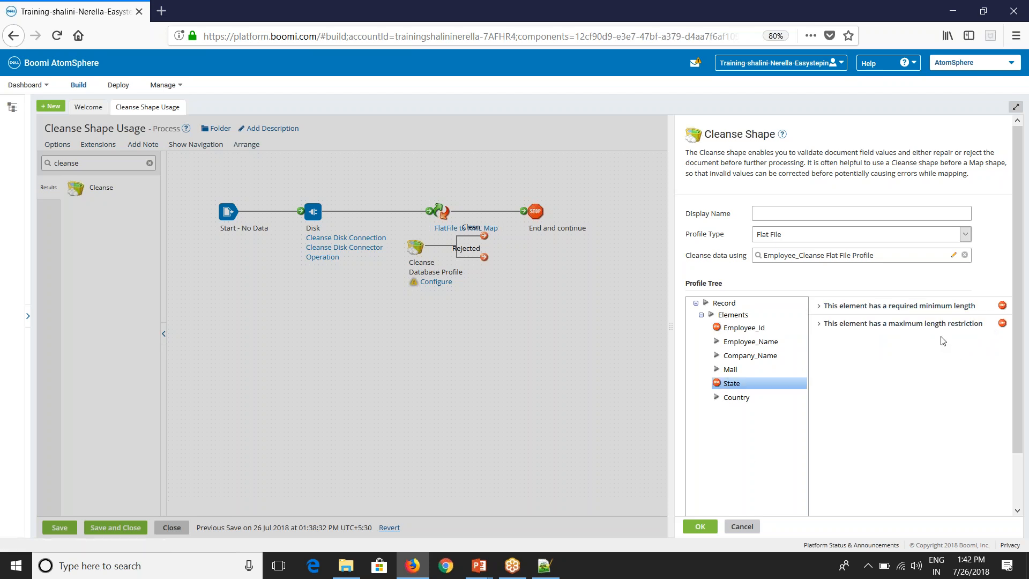
left_click(819, 306)
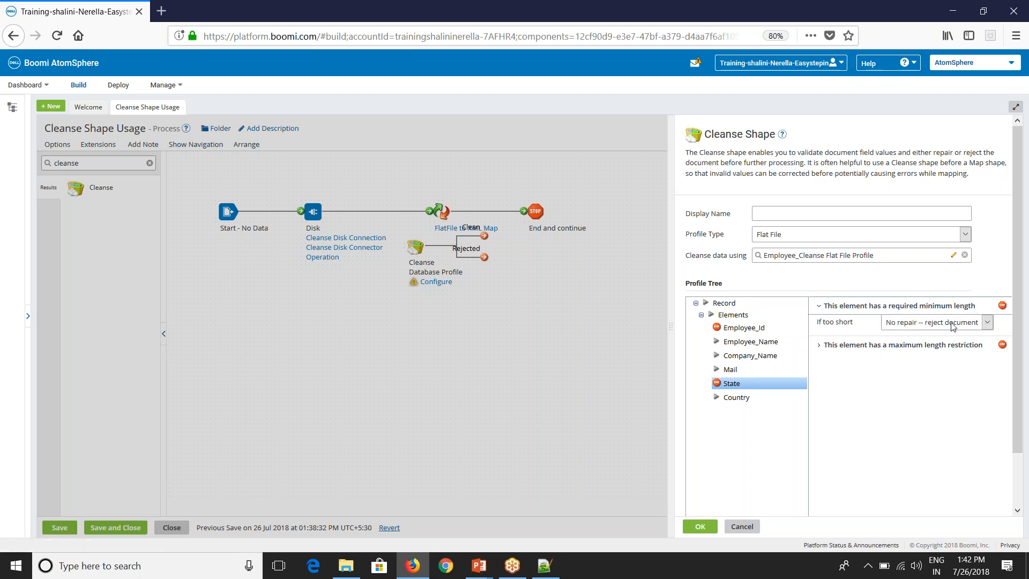
left_click(986, 324)
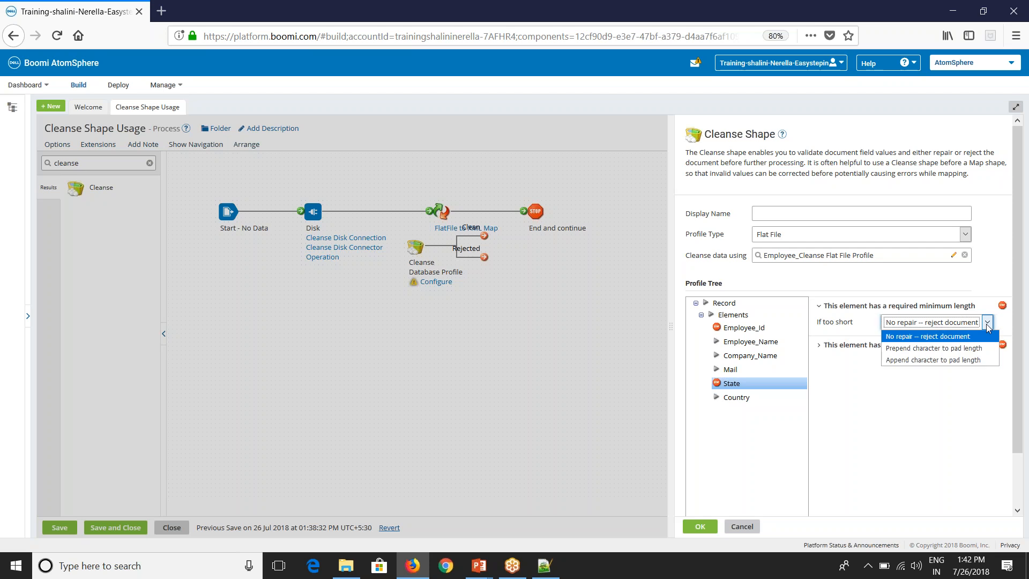
left_click(922, 349)
left_click(900, 344)
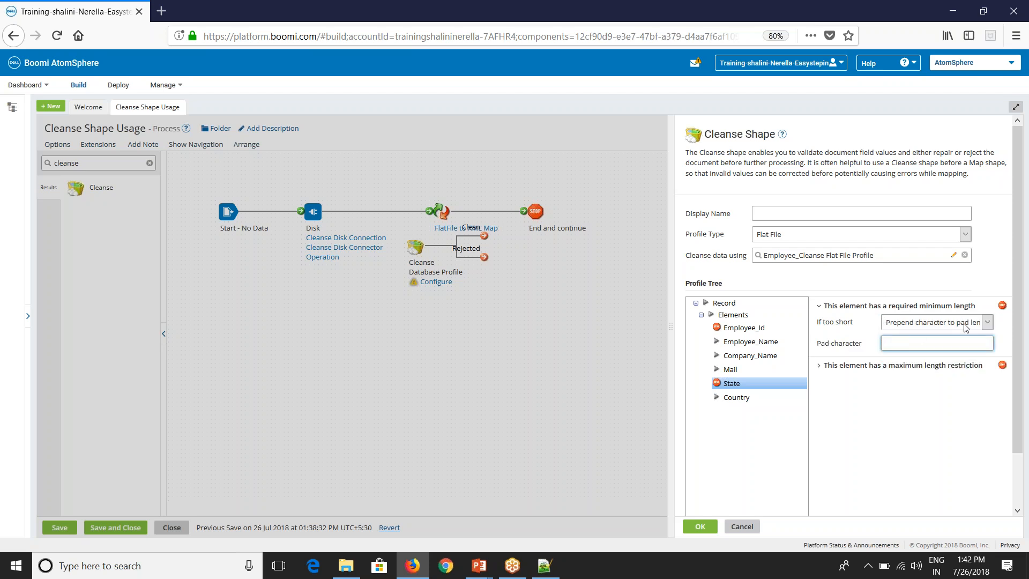
left_click(985, 323)
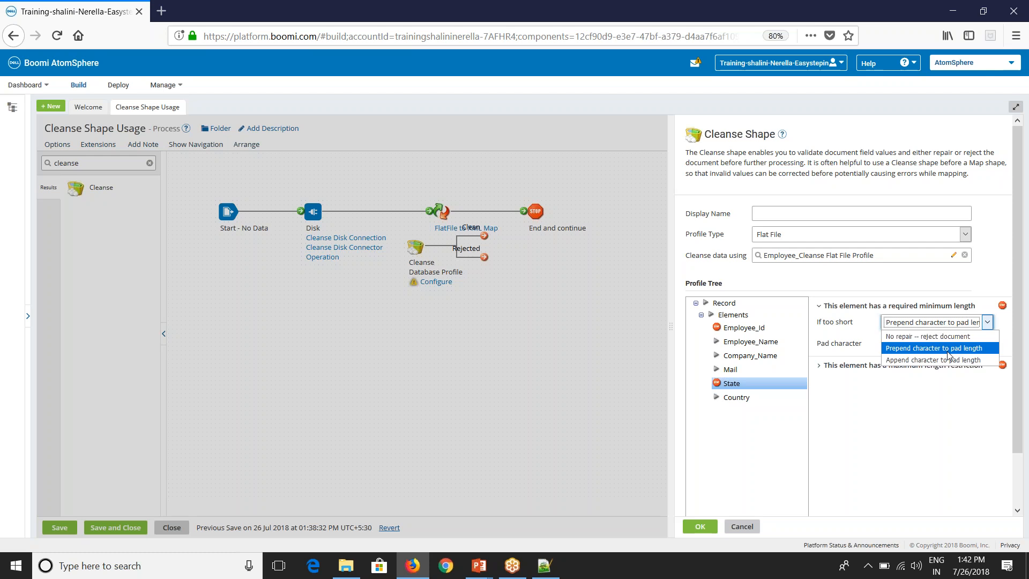
left_click(931, 336)
left_click(821, 348)
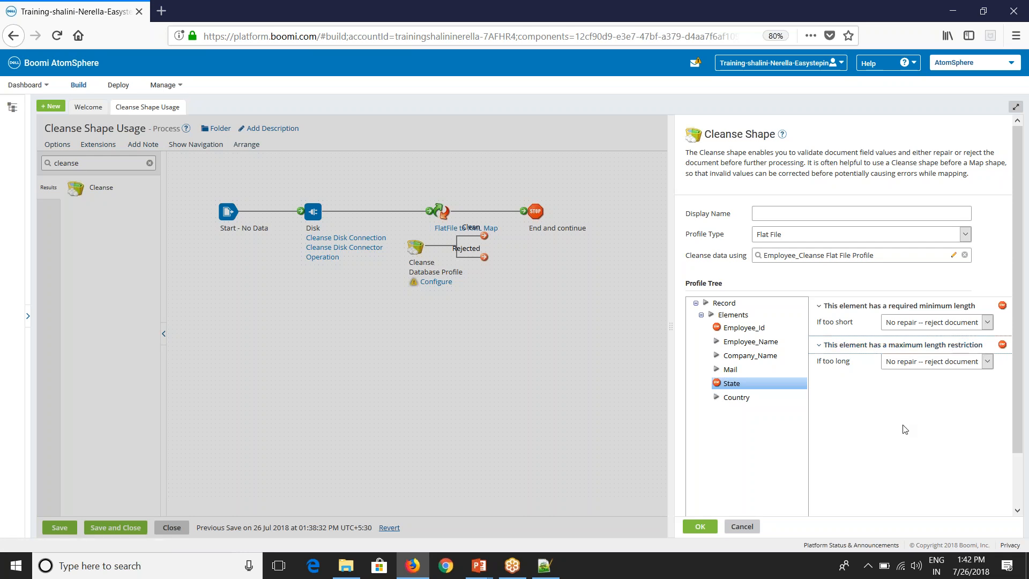
left_click(952, 362)
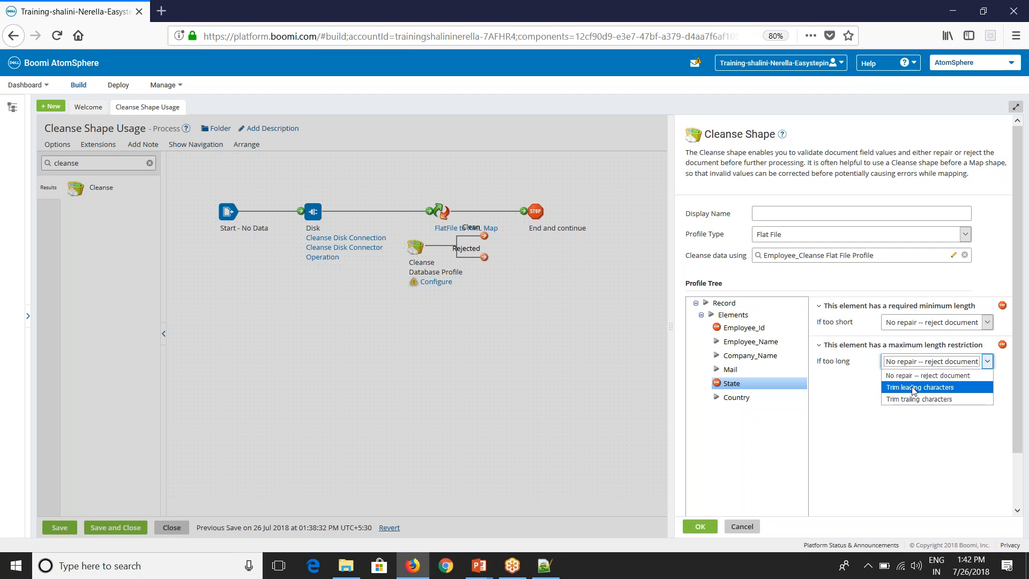
left_click(911, 415)
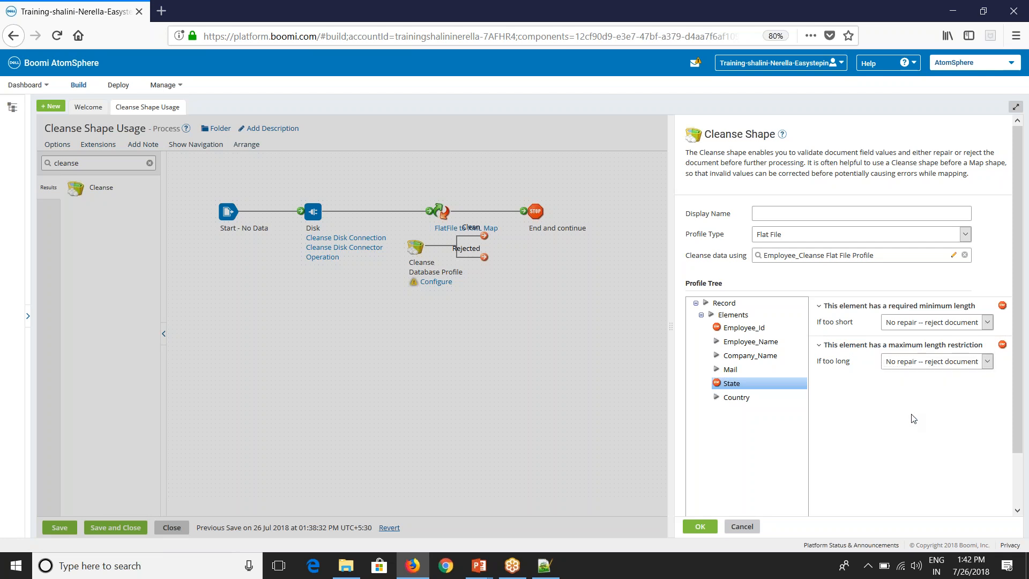
Step: Set an empty Employee_Id to default to the value 101 and accept the Cleanse shape's configuration
left_click(756, 329)
left_click(918, 324)
left_click(909, 349)
left_click(906, 344)
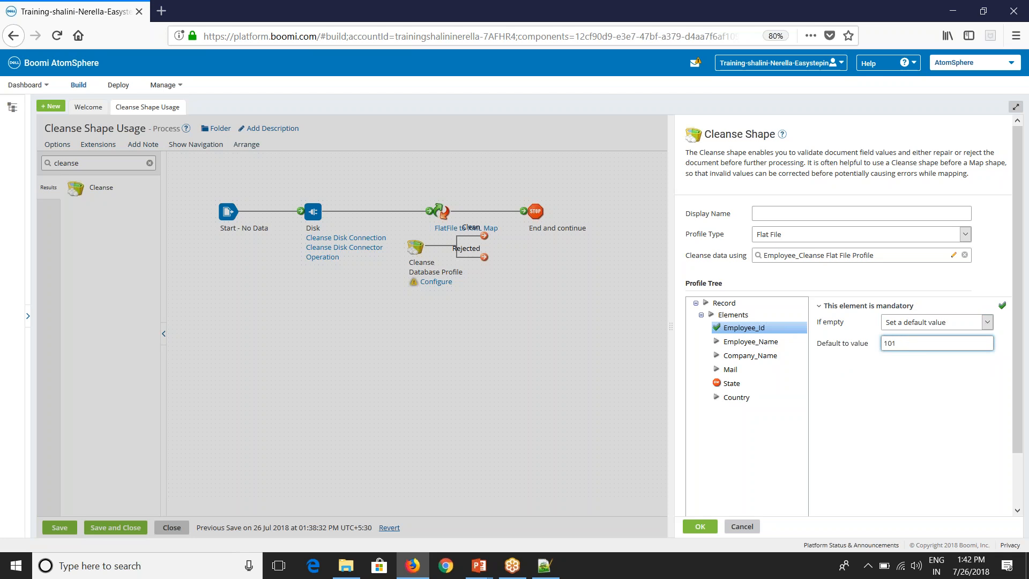
left_click(700, 526)
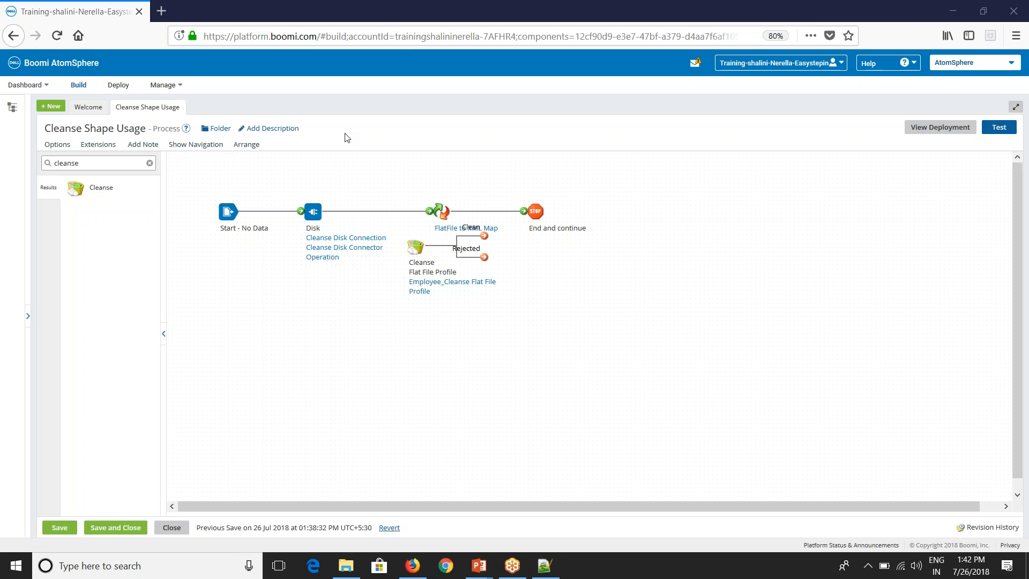
Step: Move the Stop and map shapes farther along the canvas and detach the Disk shape's connection from the map
left_click_drag(542, 215, 706, 212)
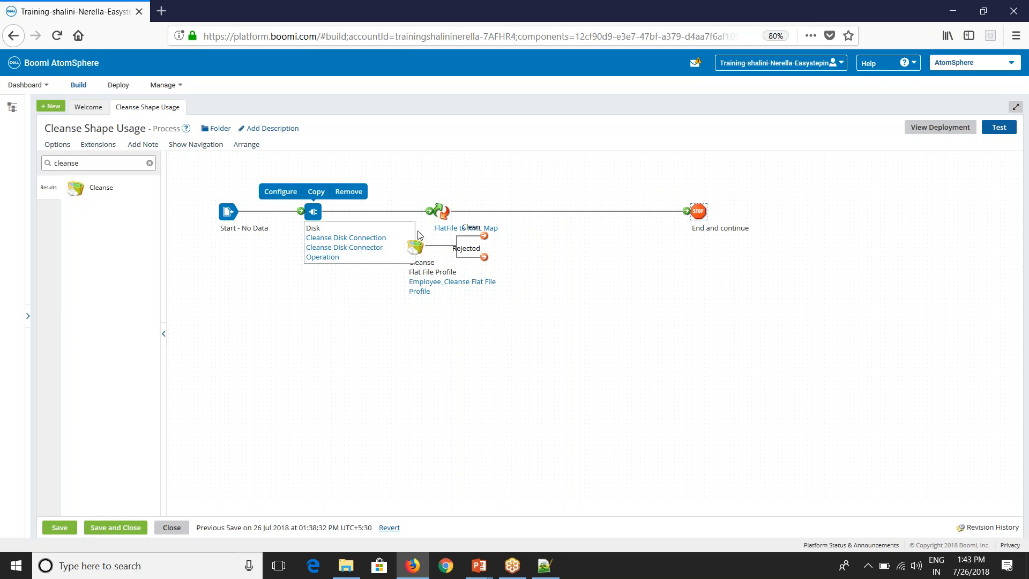
left_click_drag(444, 214, 421, 211)
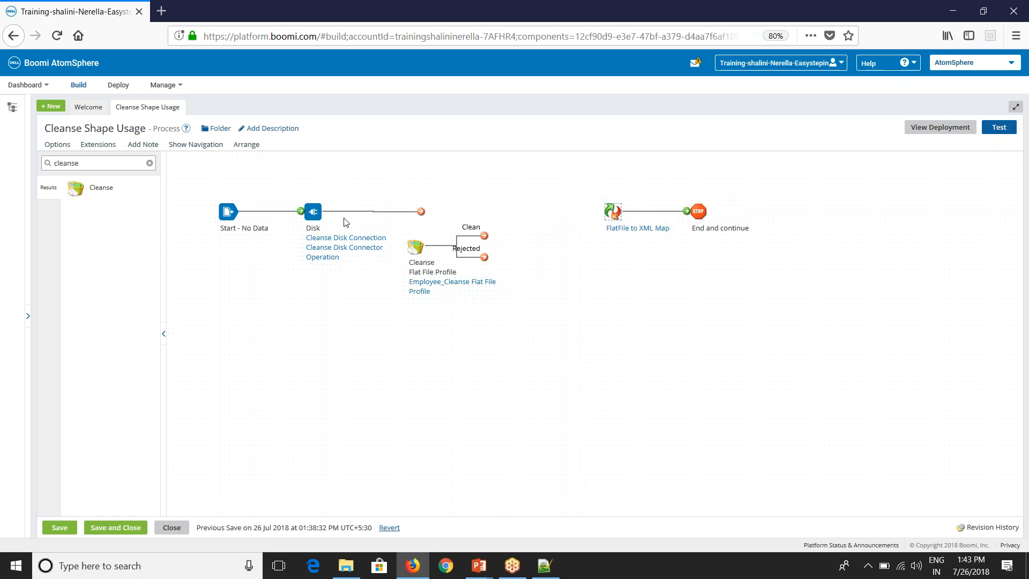
Step: Add a Data Process shape with a Split Documents step that splits the flat file by line and keeps the column headers
double_click(66, 163)
type("data")
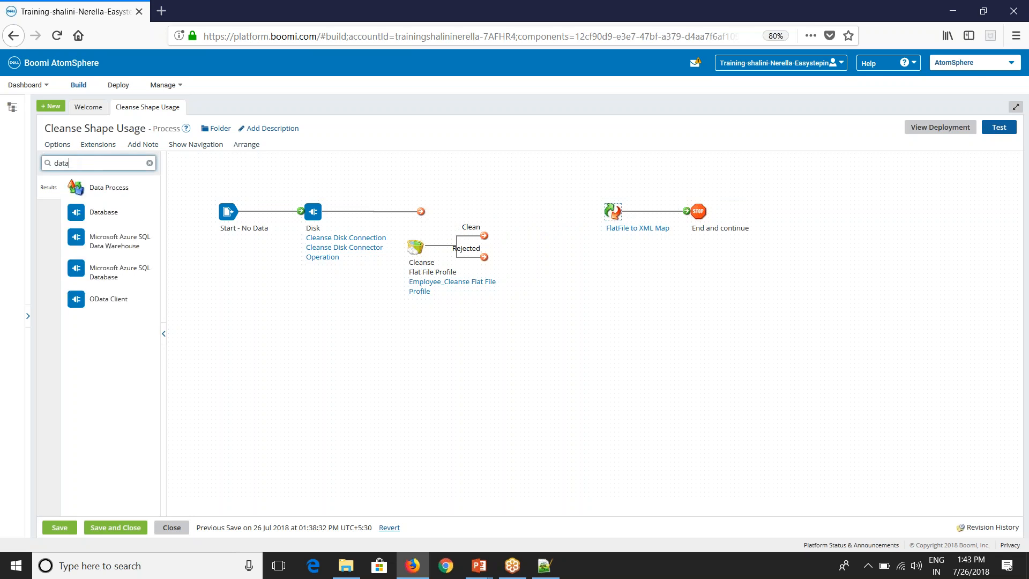
left_click_drag(116, 188, 289, 286)
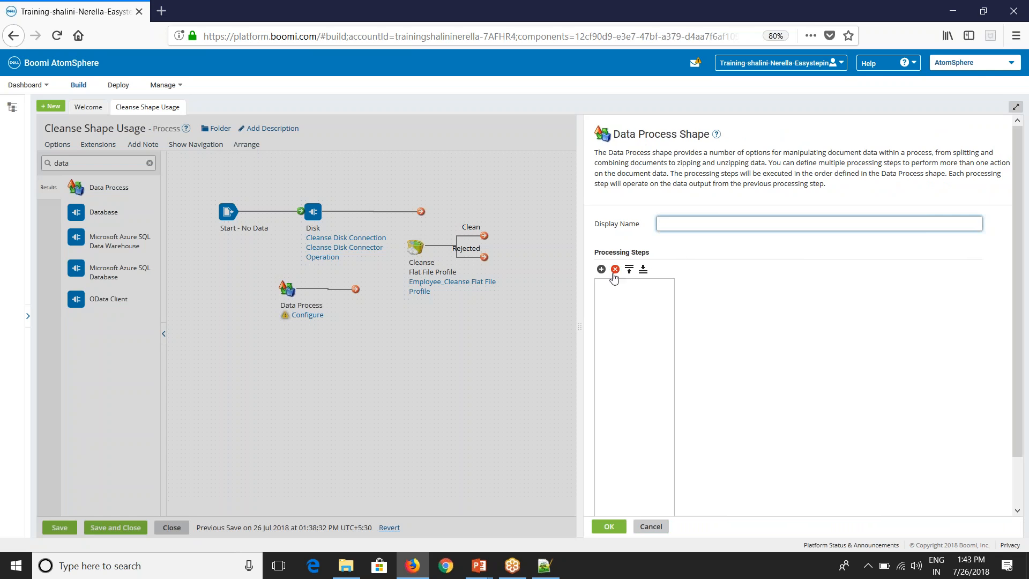
left_click(601, 269)
left_click(778, 286)
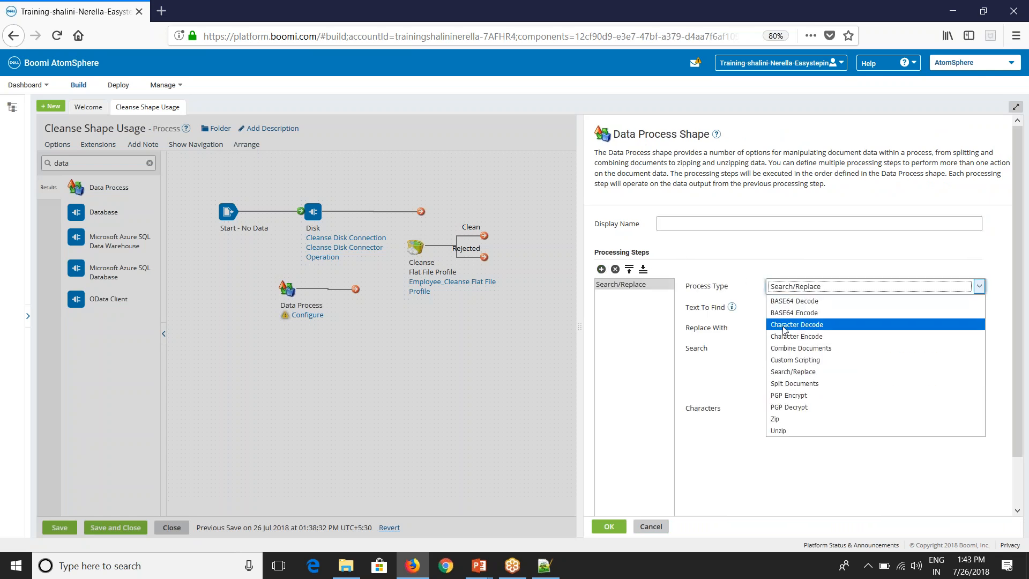
left_click(798, 384)
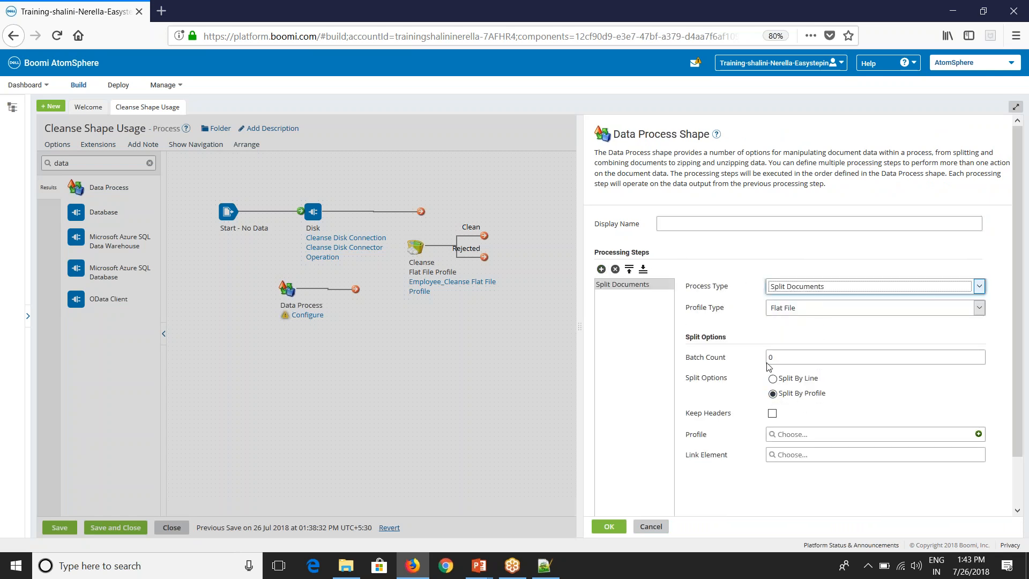
left_click(794, 379)
left_click(791, 447)
left_click(609, 526)
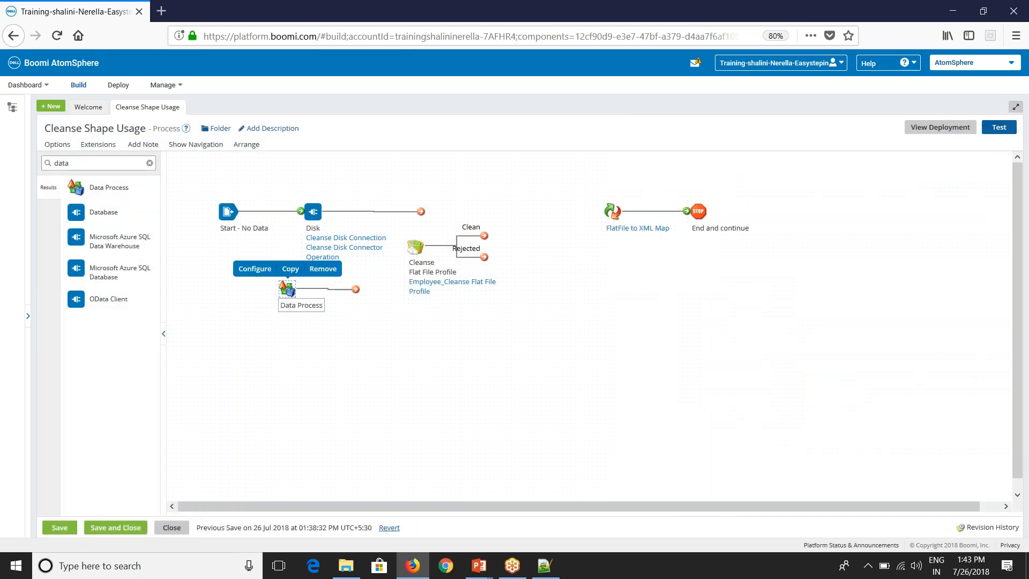
Step: Set the Data Process shape's display name to Split Documents
double_click(314, 294)
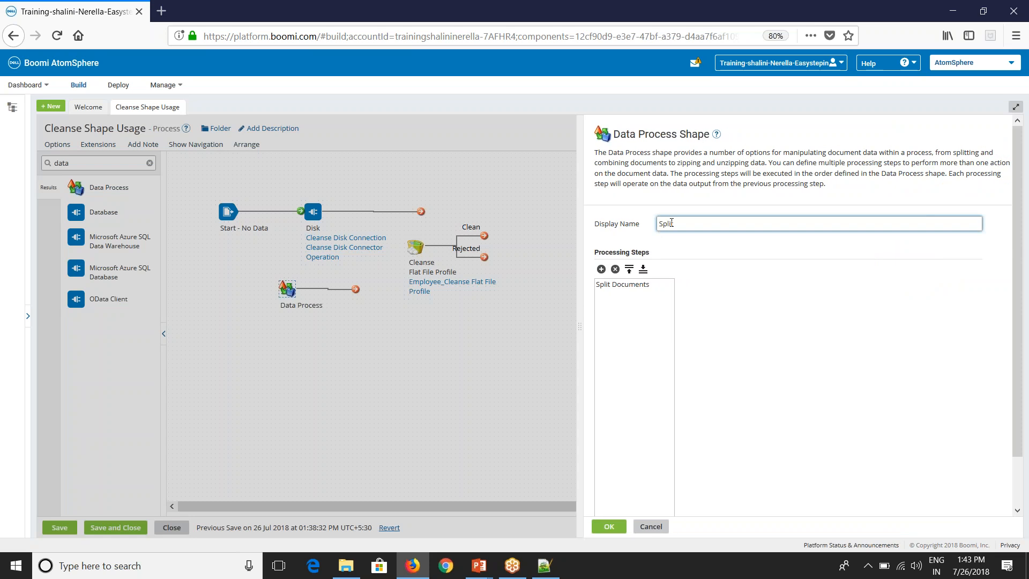
type("Split Documents")
left_click(609, 526)
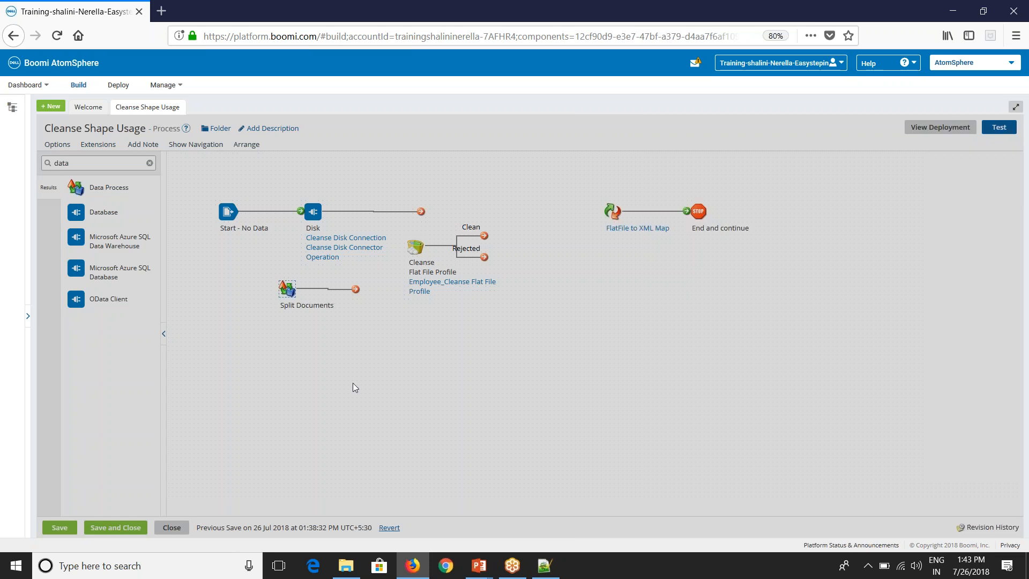
Step: Connect Disk, Split Documents, Cleanse and the map in sequence along the Clean path, and end the Rejected path in a copied Stop shape
left_click_drag(287, 288, 406, 215)
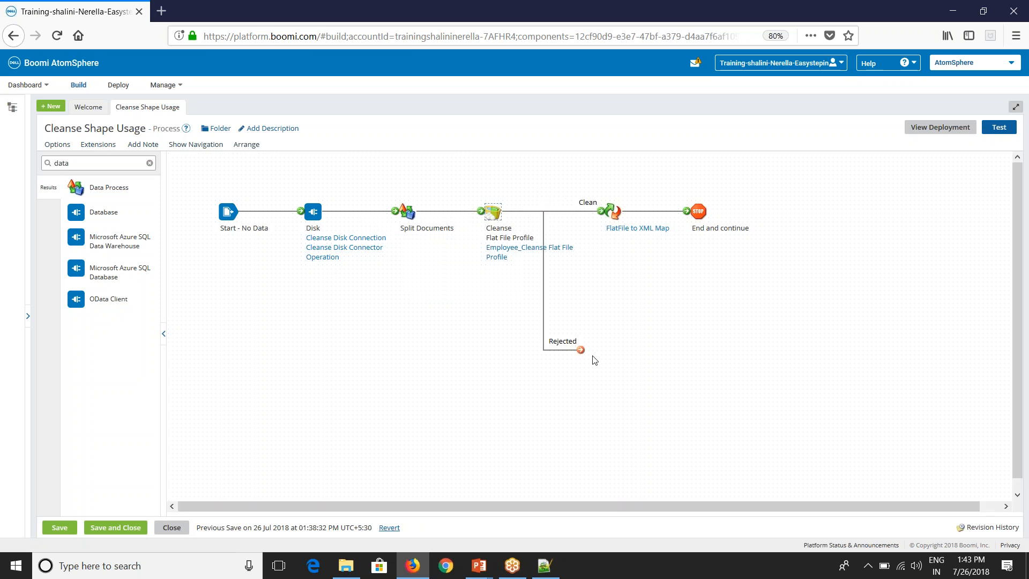
left_click_drag(580, 349, 604, 331)
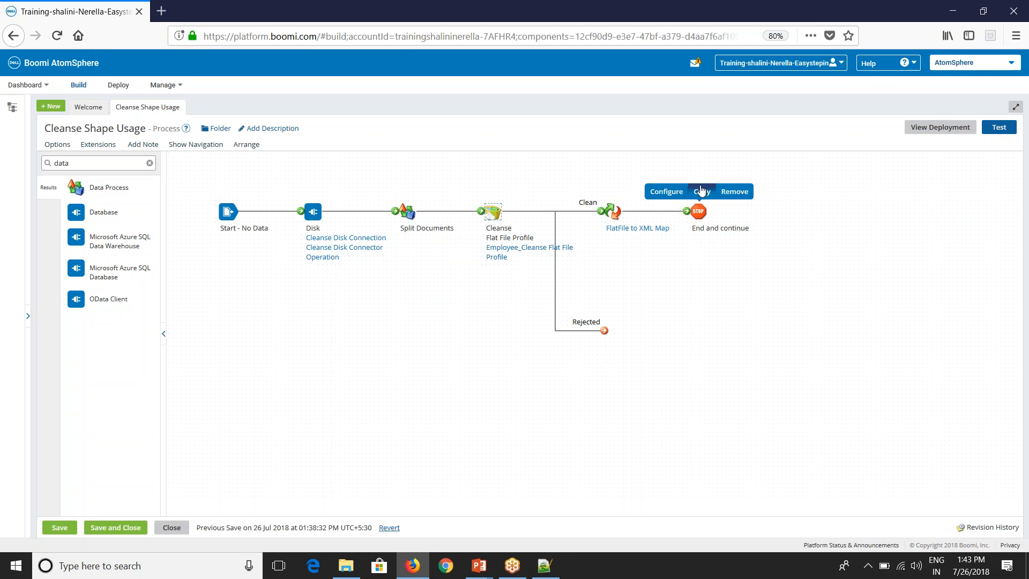
left_click(698, 193)
left_click(622, 326)
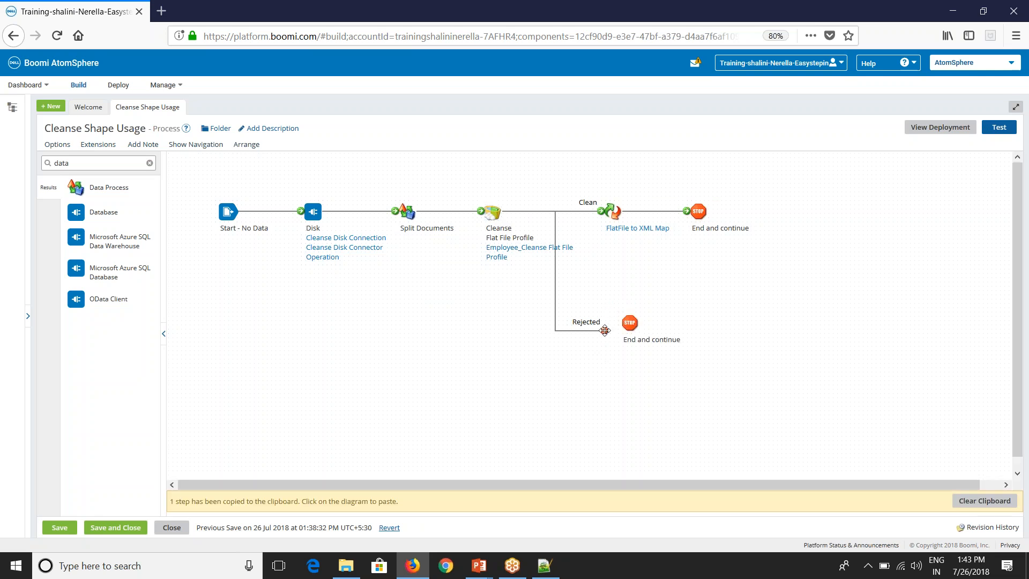
left_click_drag(631, 323, 614, 322)
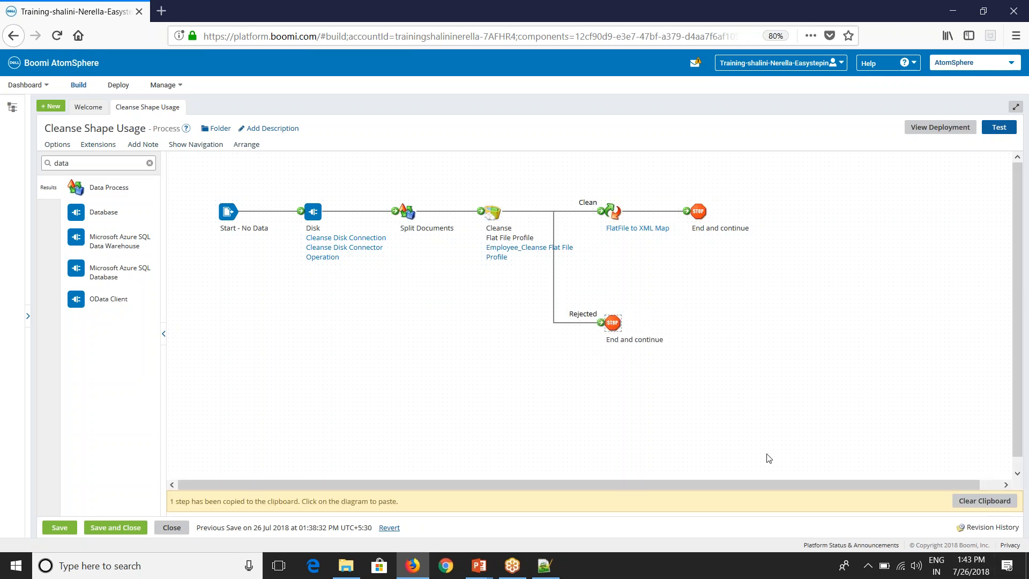
Step: Run a test of the Cleanse Shape Usage process
left_click(479, 400)
left_click(997, 127)
left_click(540, 328)
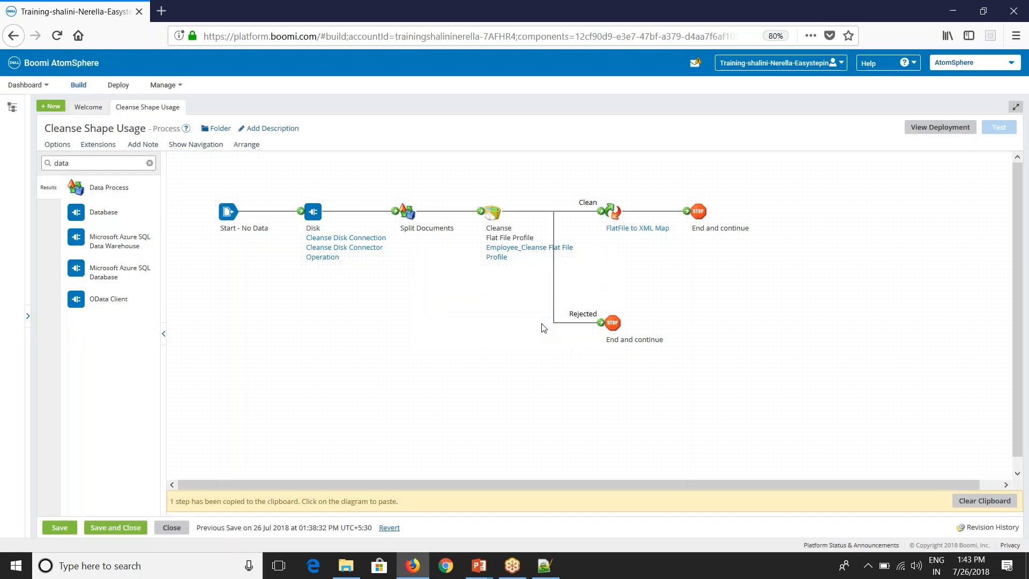
left_click(686, 209)
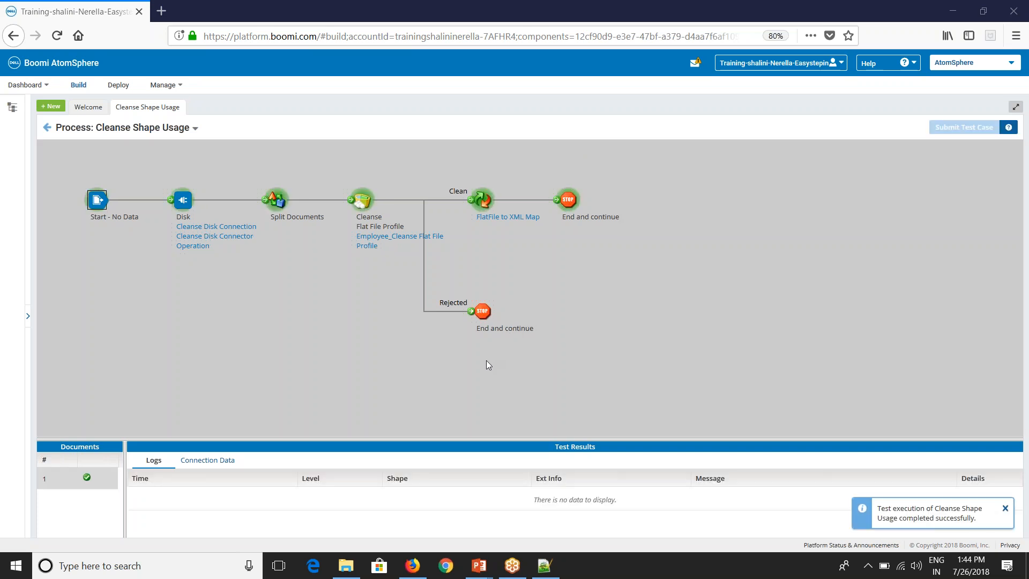
Step: View the first XML document reaching the Clean path's Stop shape and check its company_id value
left_click(574, 199)
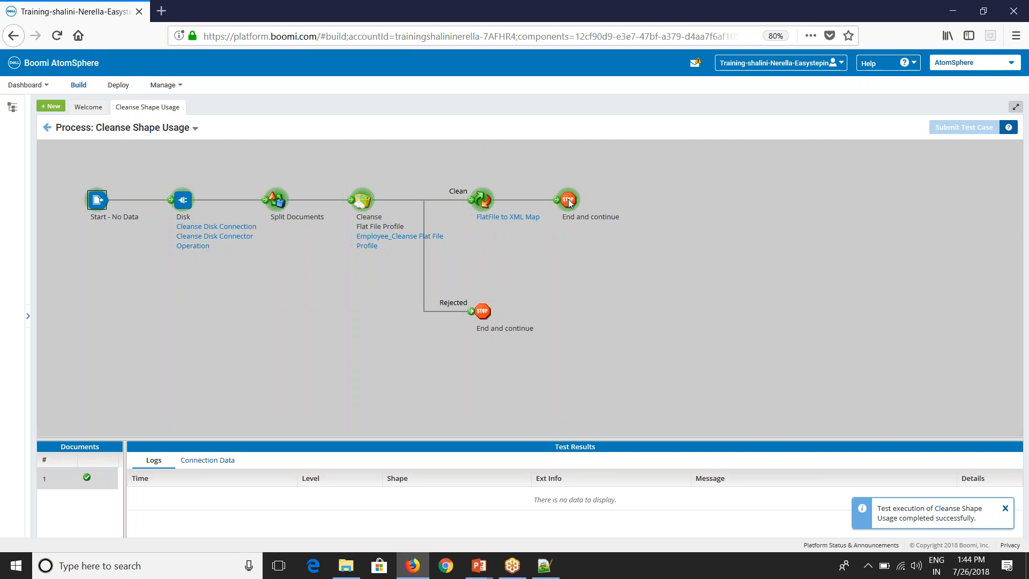
left_click(212, 472)
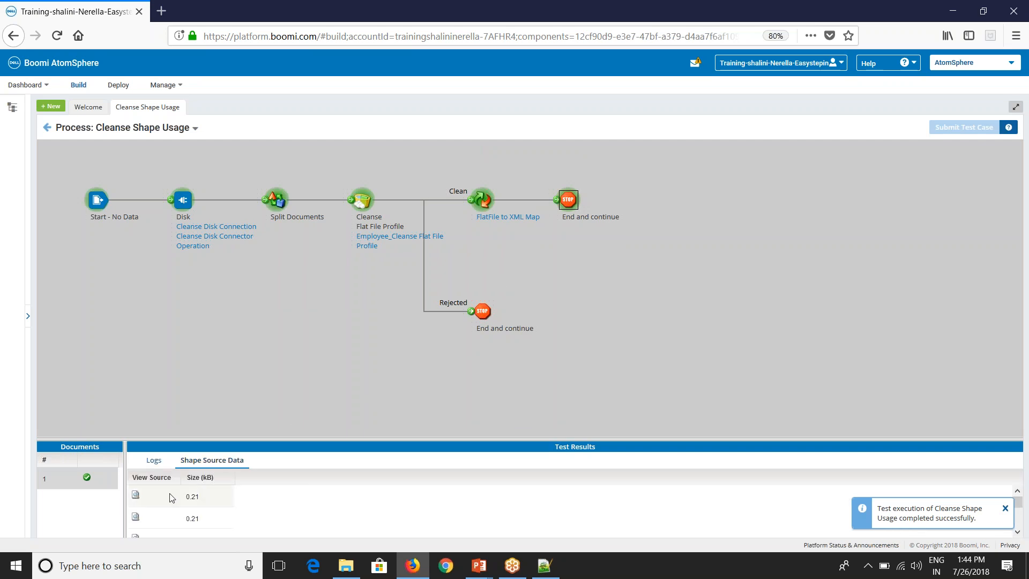
left_click(136, 494)
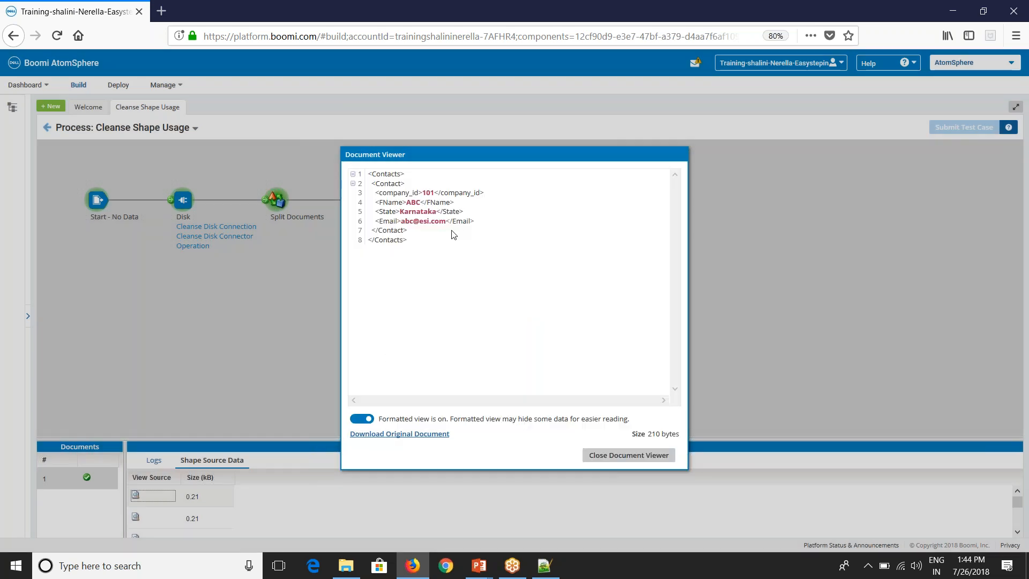
left_click_drag(398, 193, 476, 196)
left_click(615, 456)
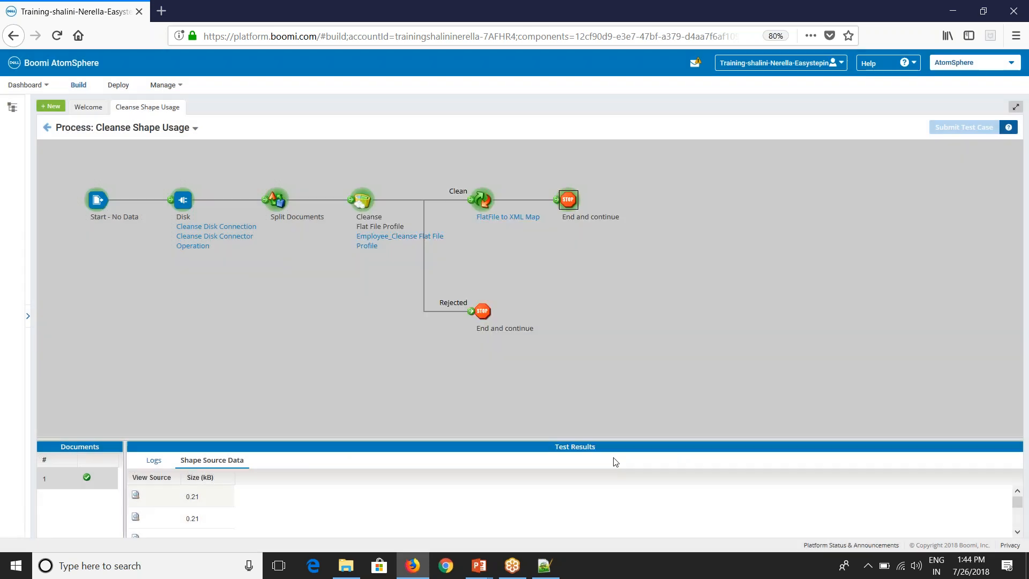
Step: View the first source document entering the Cleanse shape and check its Employee_Id field
left_click(363, 204)
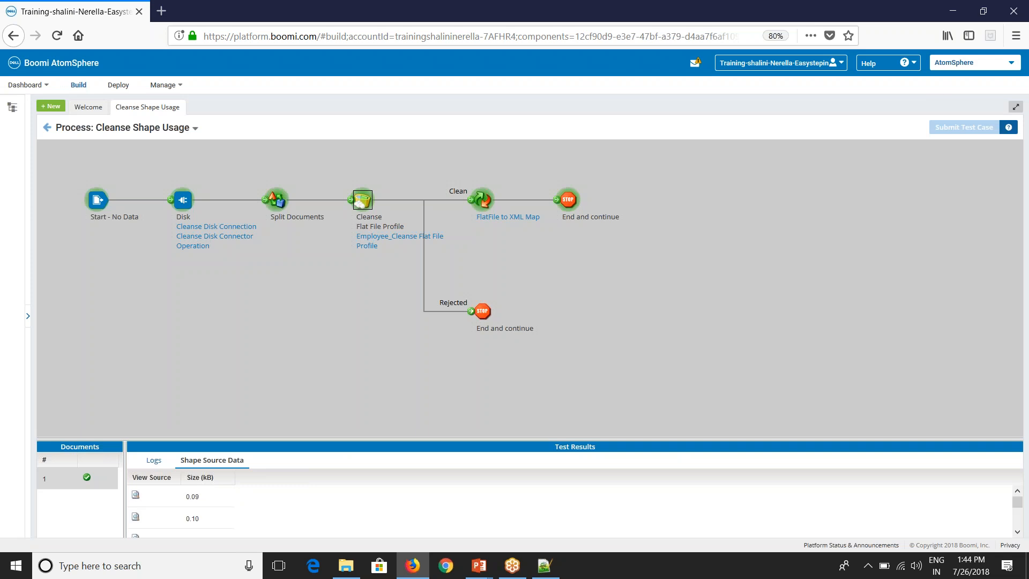
left_click(135, 494)
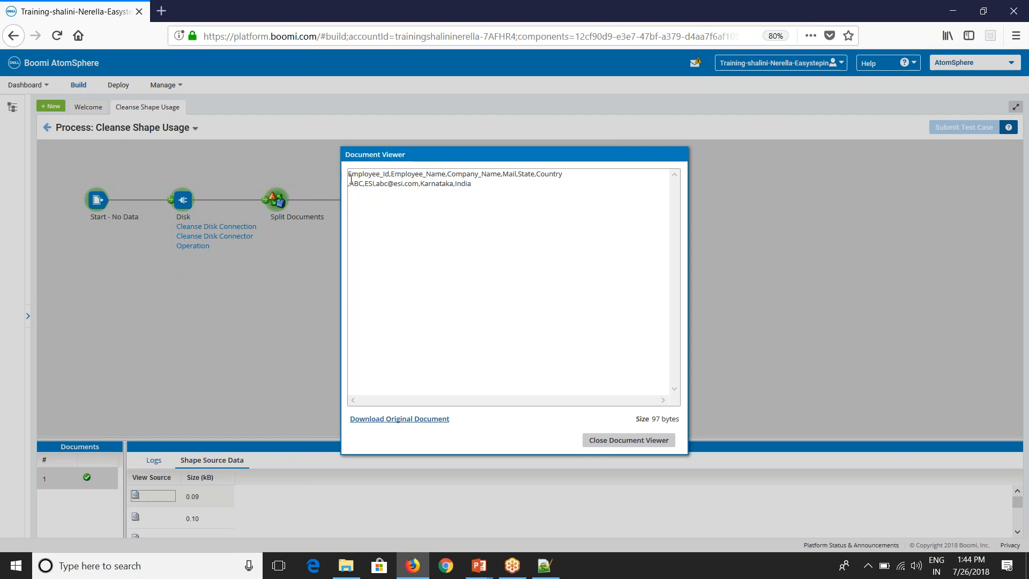
left_click(610, 443)
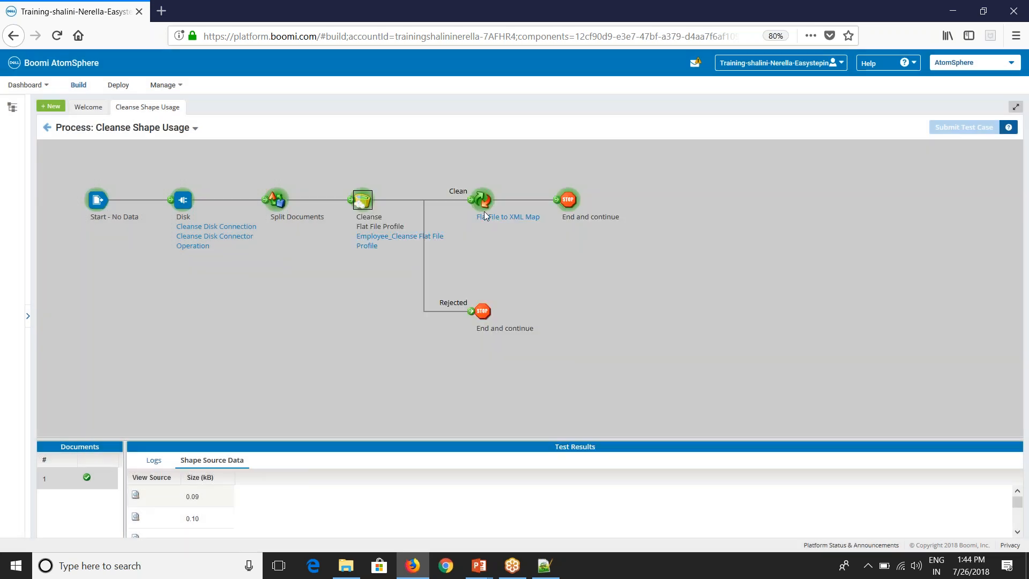
Step: Return to the process and set the Cleanse shape's repair option for an empty Employee_Id to No repair -- reject document
left_click(46, 127)
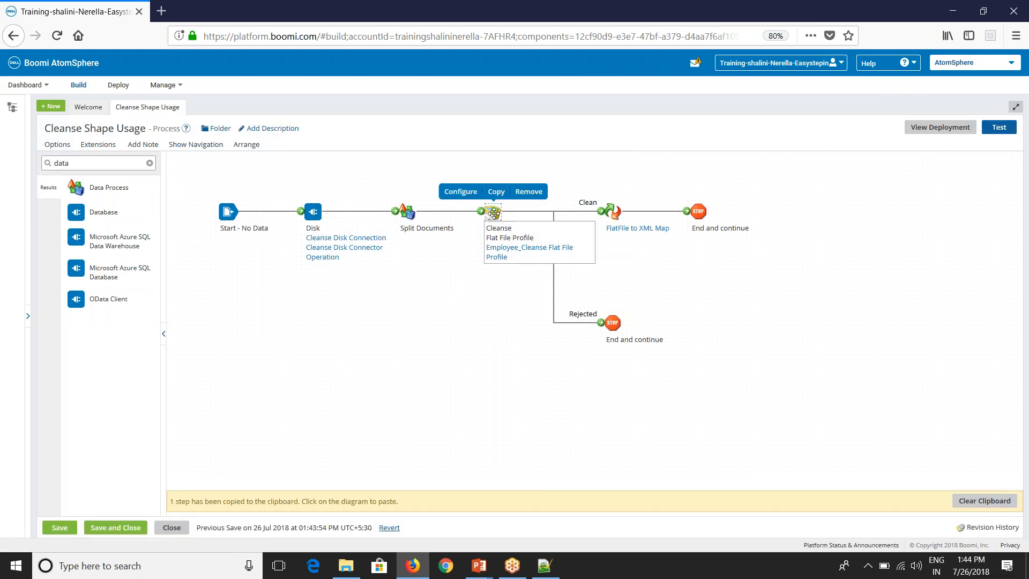
left_click(504, 215)
left_click(701, 315)
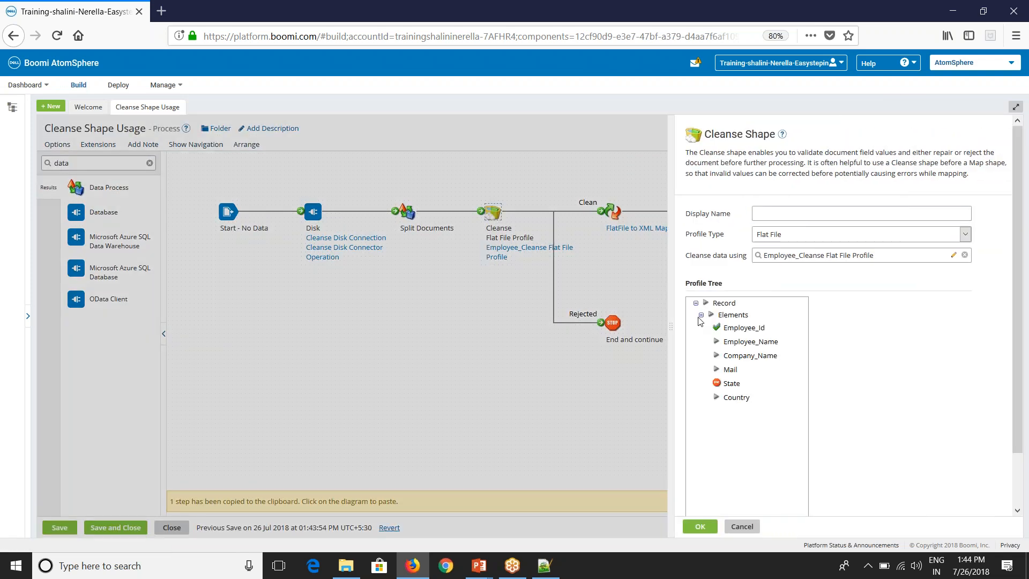
left_click(728, 328)
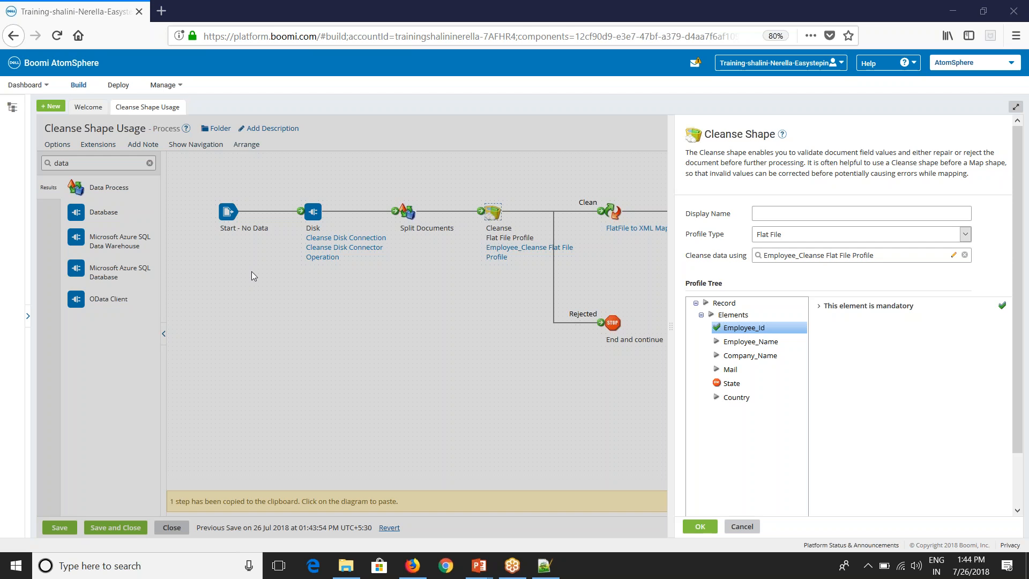
left_click(815, 306)
left_click(974, 321)
left_click(968, 338)
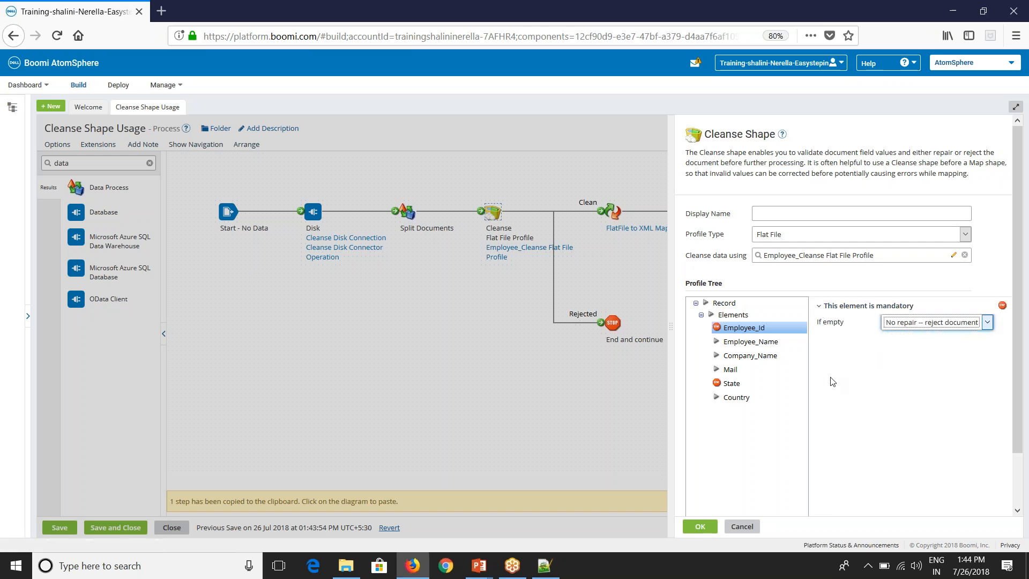